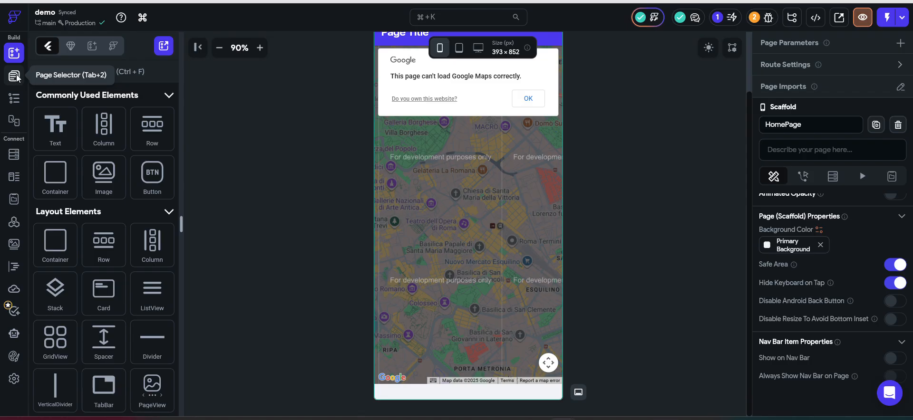
Search the widget palette for "google" to locate the GoogleMap element
click(14, 76)
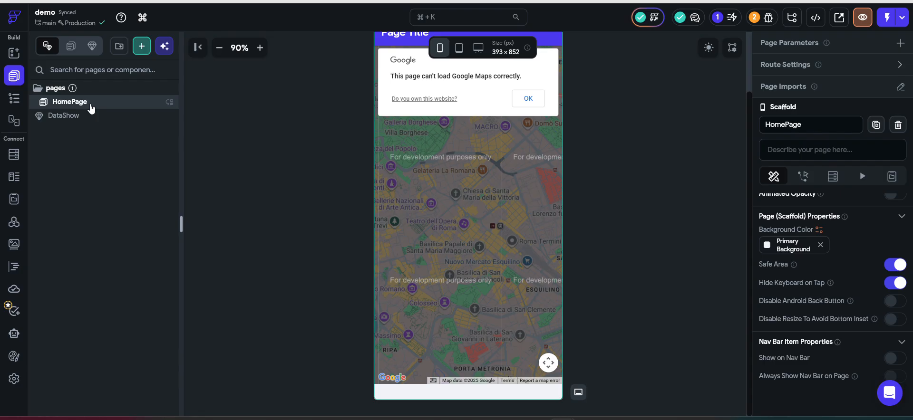
click(14, 52)
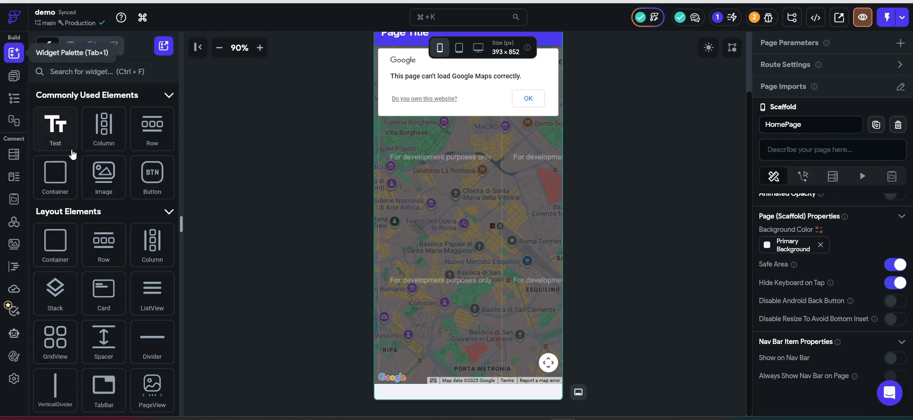
click(76, 70)
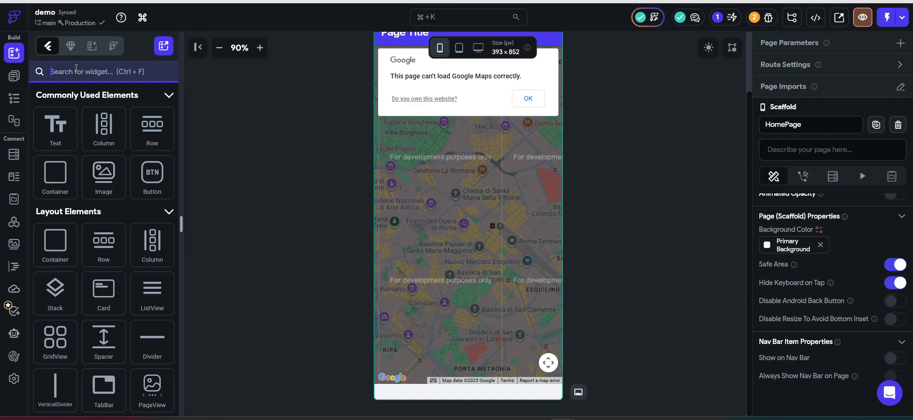
text(google)
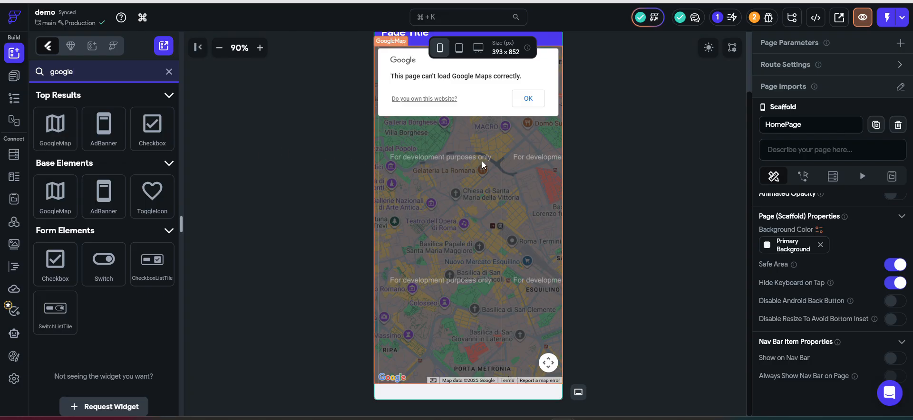
scroll(476, 171, up, 2)
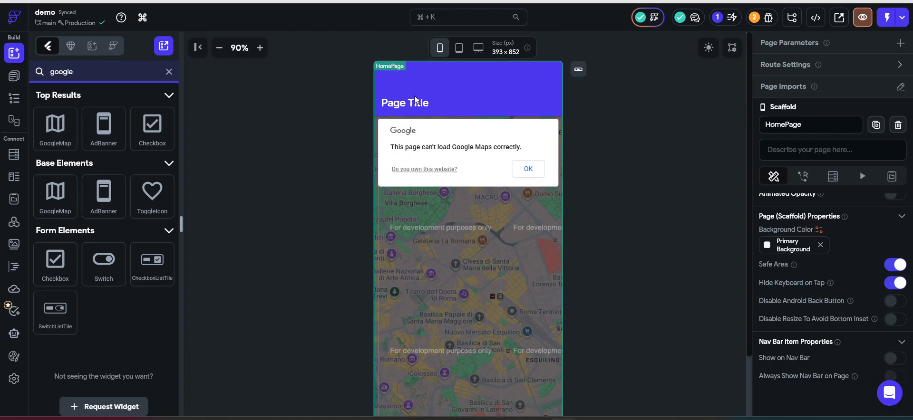
Select the GoogleMap widget on HomePage and review its Google Map marker properties
click(13, 75)
scroll(565, 221, down, 2)
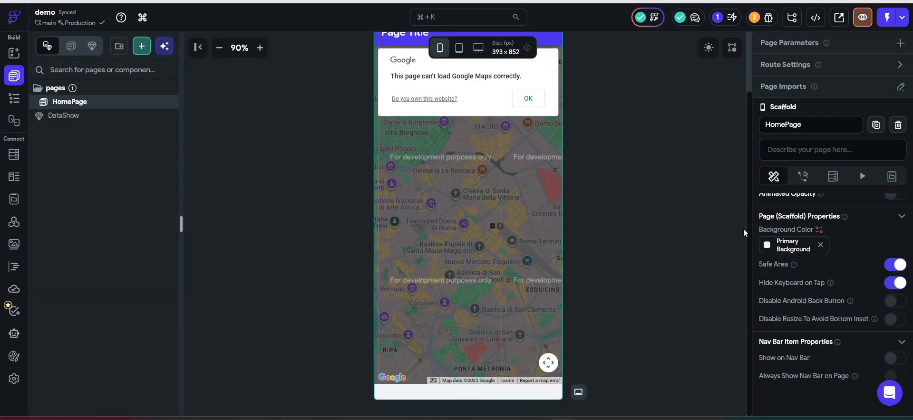
click(491, 216)
scroll(483, 197, up, 2)
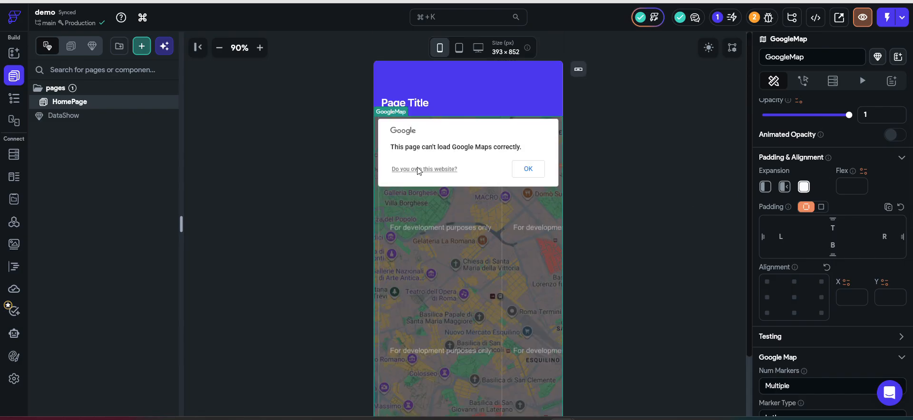
scroll(849, 187, down, 5)
scroll(845, 230, up, 3)
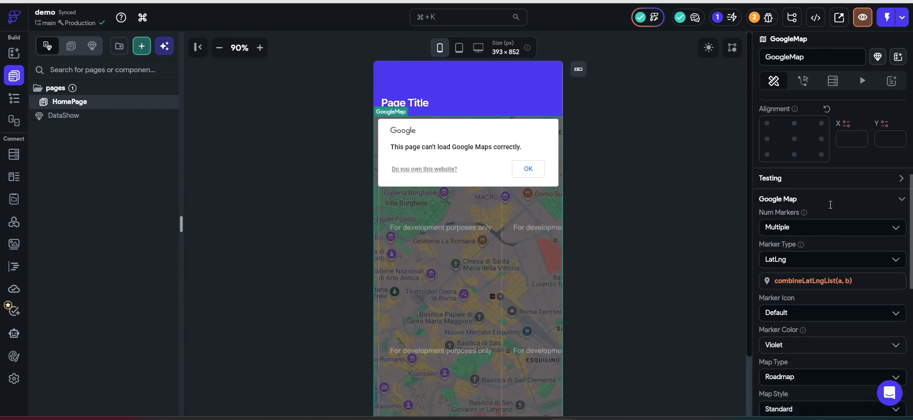
scroll(856, 271, down, 1)
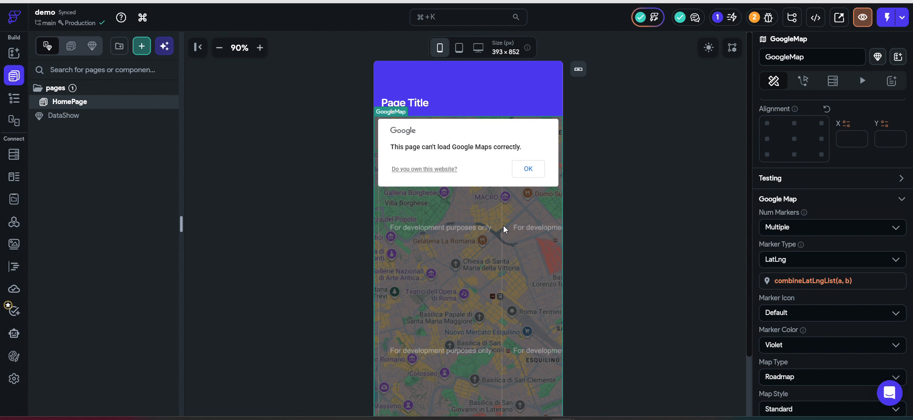
Open the MapData API call's response settings and run a test of the call
click(18, 222)
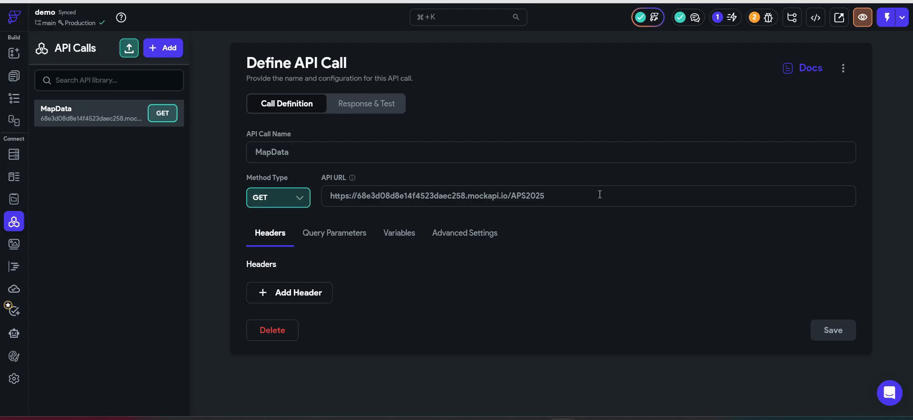
click(394, 113)
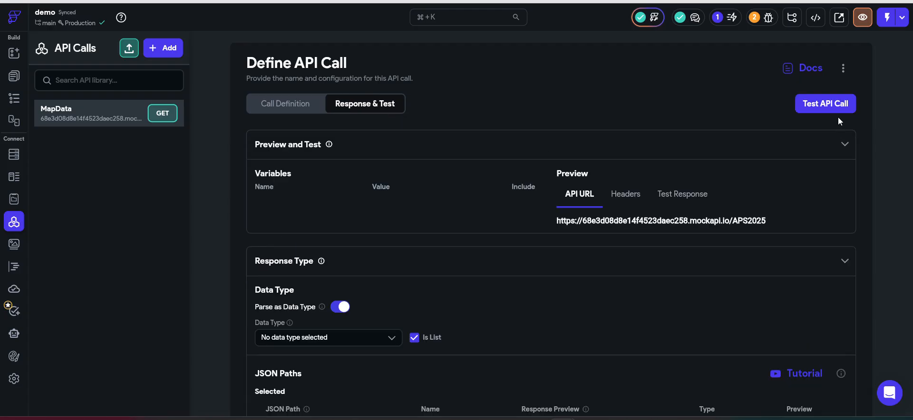
click(825, 111)
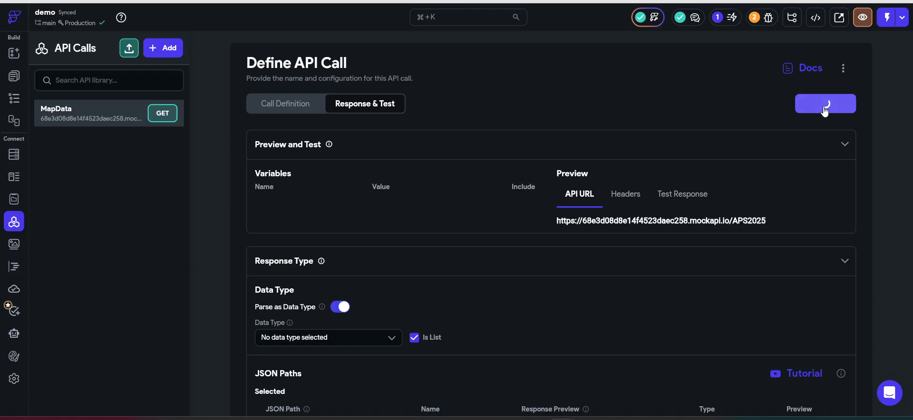
scroll(573, 257, down, 2)
scroll(576, 225, up, 1)
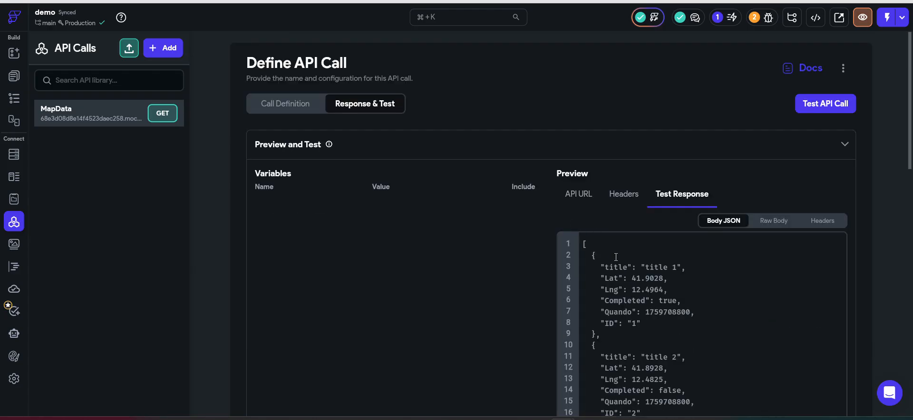
Read through the title, Lat, Lng, Completed, Quando and ID records in the test response's JSON body
scroll(615, 257, down, 2)
scroll(697, 295, up, 2)
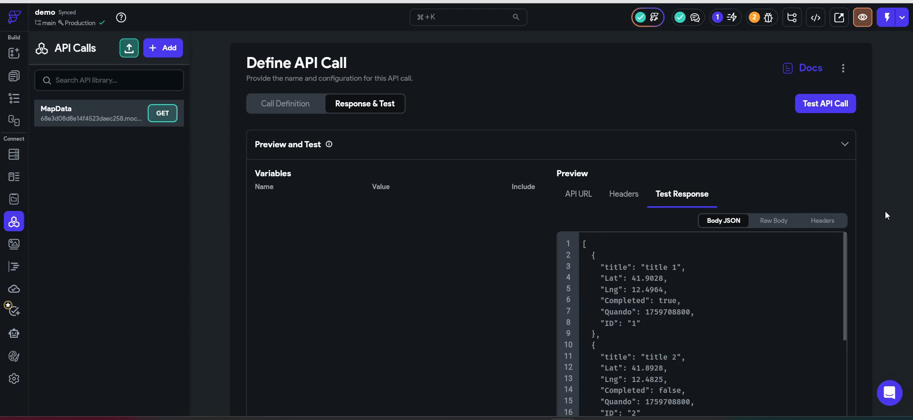
scroll(884, 224, down, 5)
scroll(739, 226, down, 4)
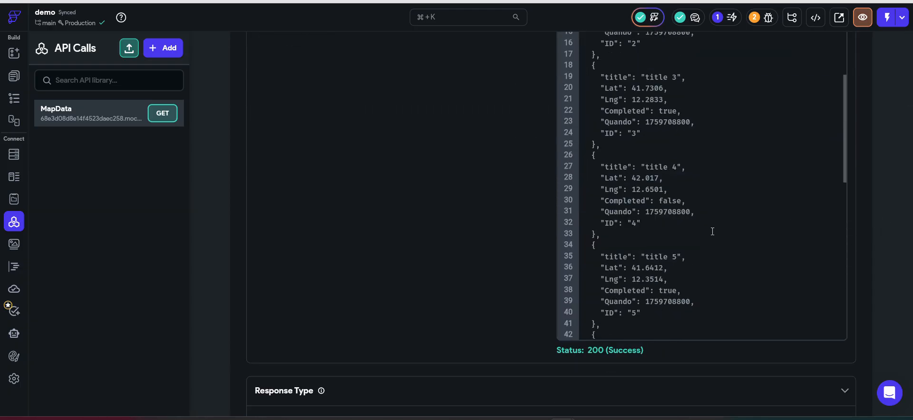
scroll(712, 232, down, 7)
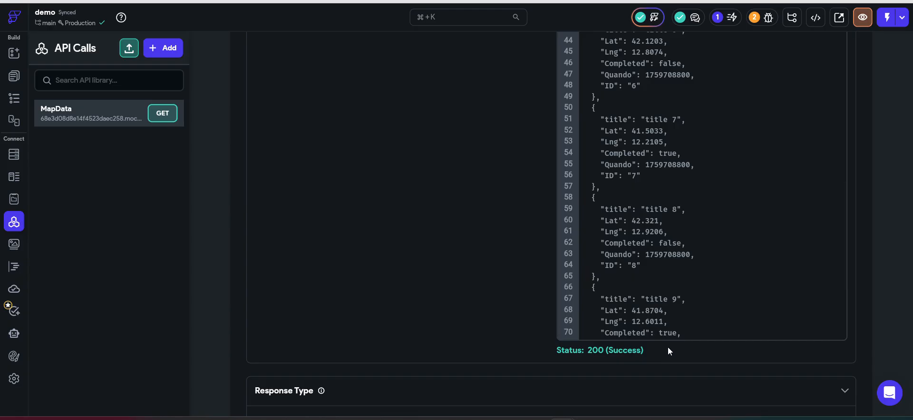
scroll(666, 349, down, 5)
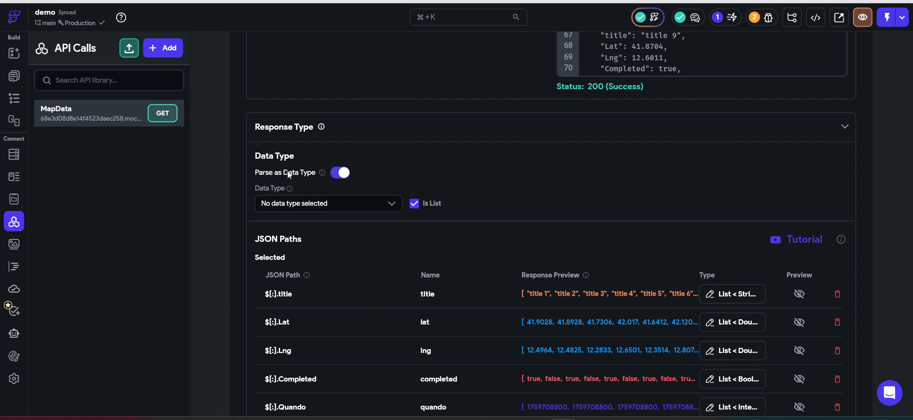
Review the MapData call's data type parsing options and its selected JSON paths
scroll(612, 98, up, 3)
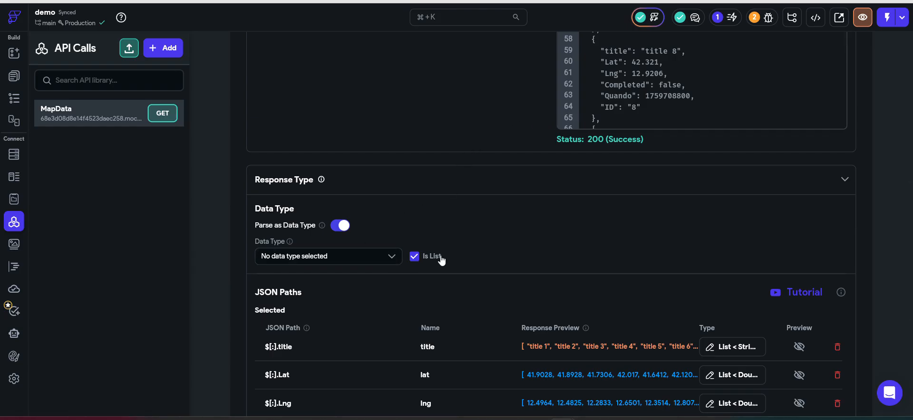
scroll(380, 248, down, 4)
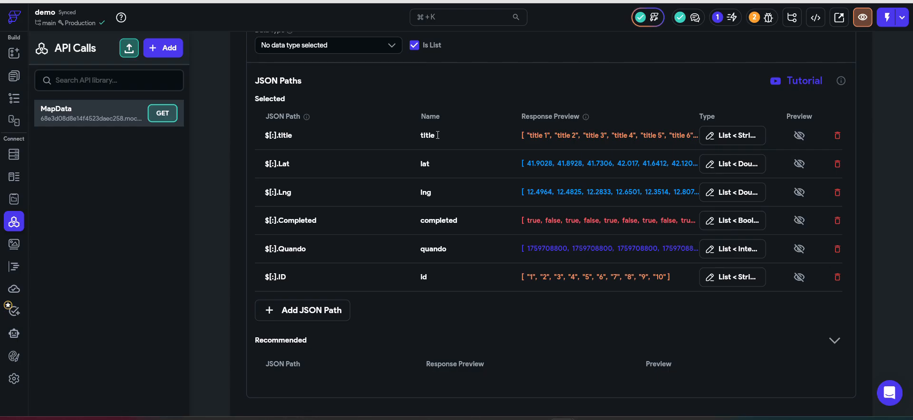
scroll(437, 135, up, 1)
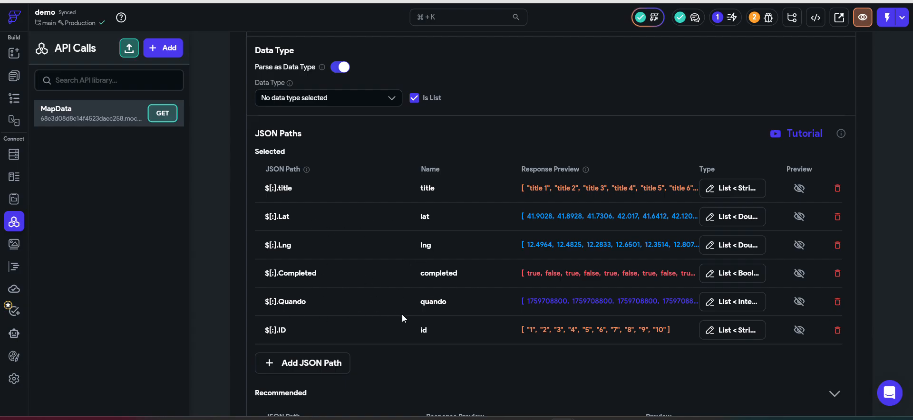
scroll(332, 320, down, 2)
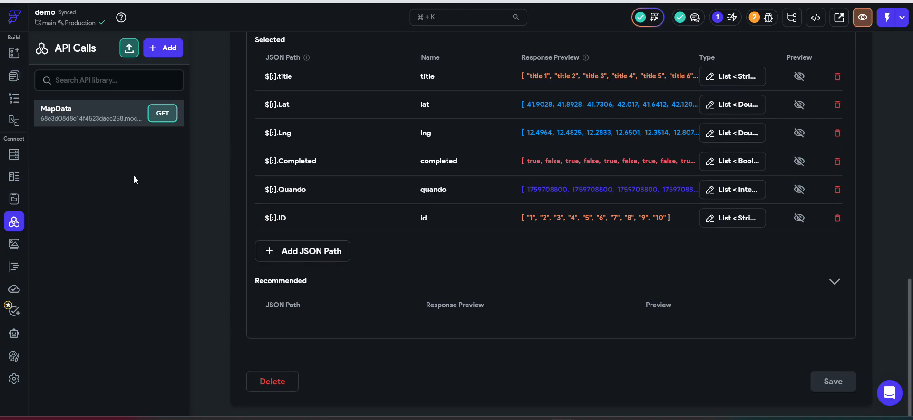
scroll(381, 258, up, 4)
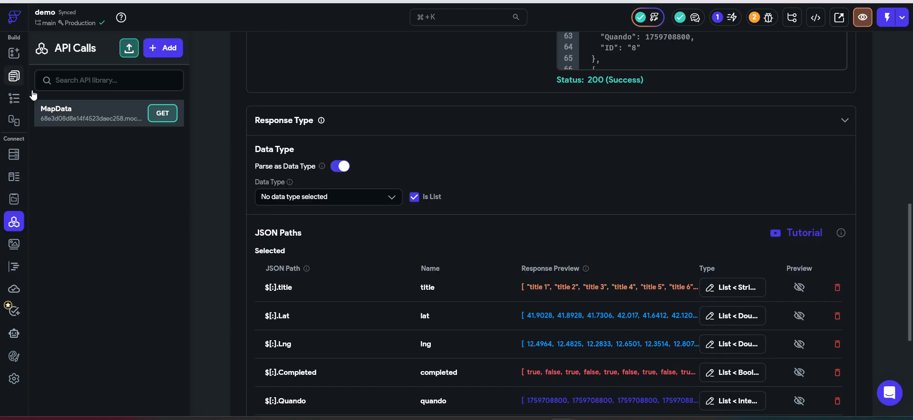
Return to HomePage and check the GoogleMap widget's marker source and initial map center settings
click(14, 77)
scroll(624, 229, down, 2)
scroll(871, 247, down, 5)
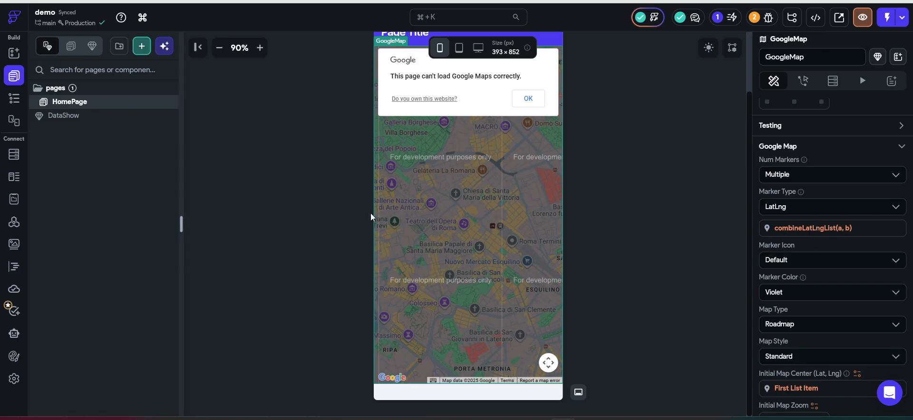
Test the MapData API call again and highlight the Lat entry of the first record
click(14, 222)
click(369, 107)
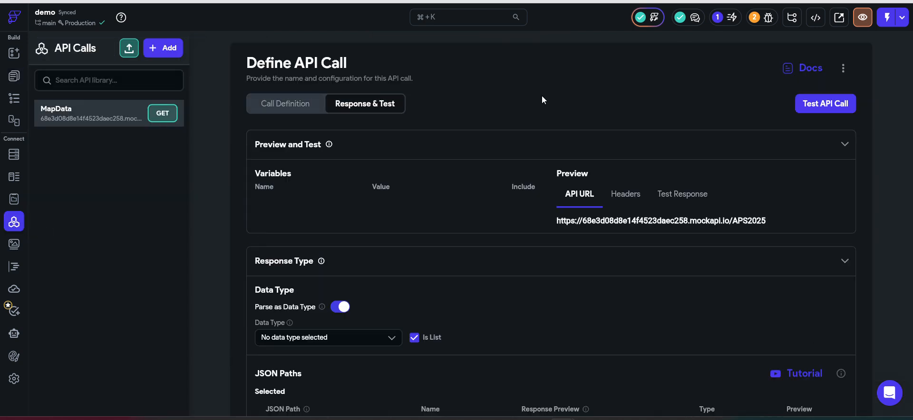
click(837, 107)
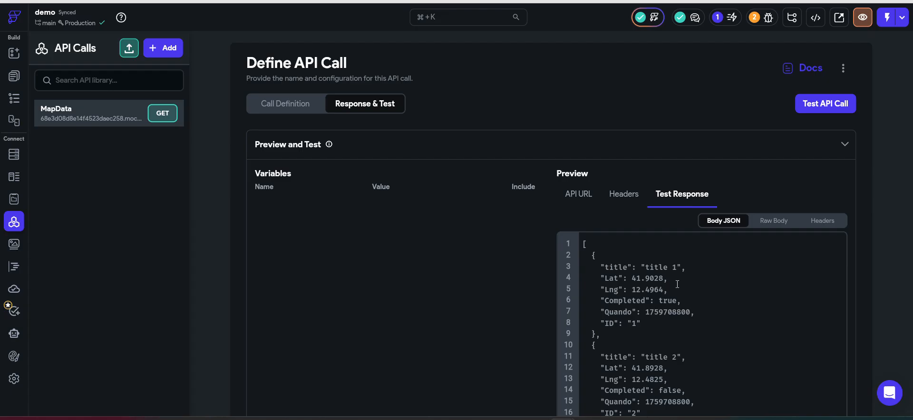
drag(601, 279, 719, 282)
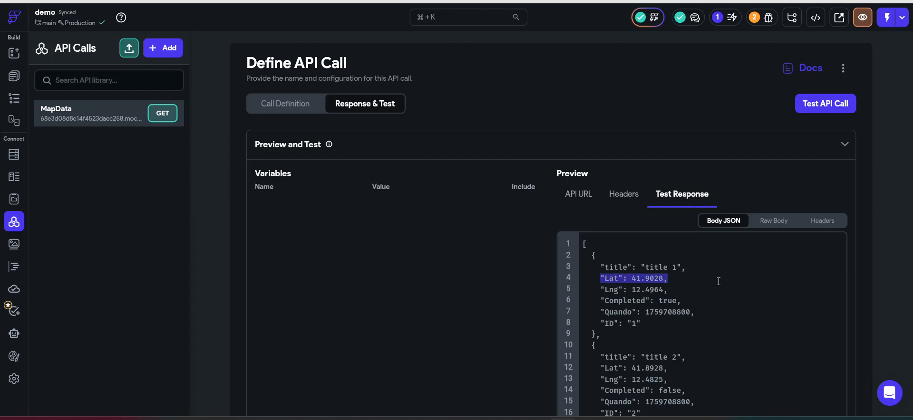
click(679, 292)
Open the combineLatLngList custom function and expand its latList and lngList argument definitions
click(14, 267)
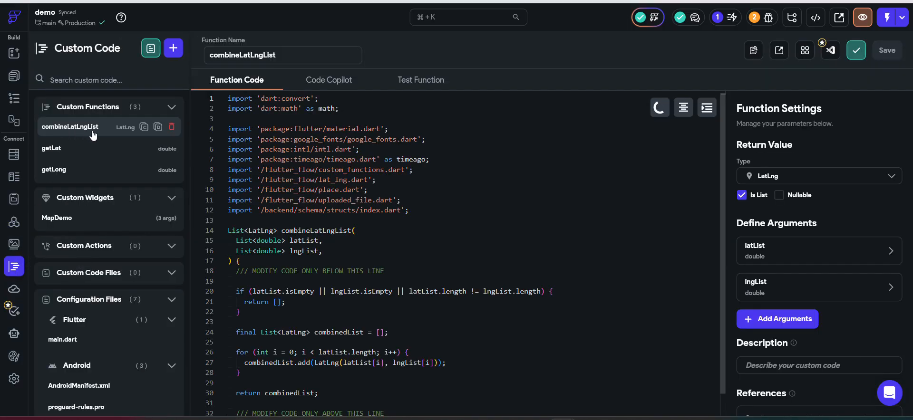
scroll(277, 189, down, 1)
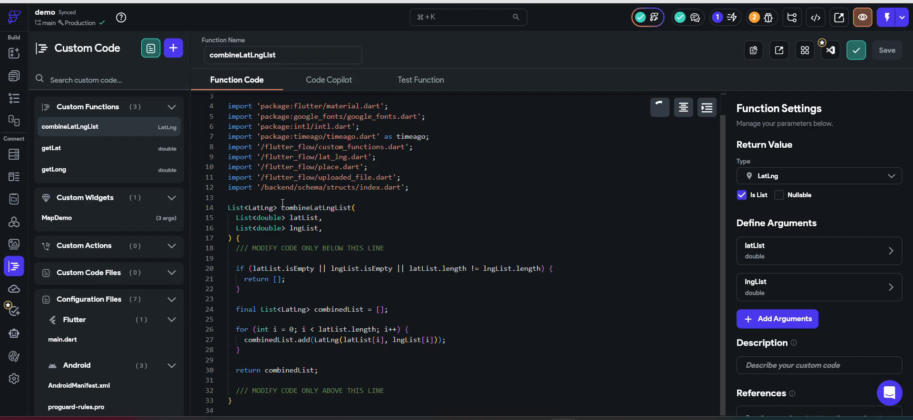
click(784, 256)
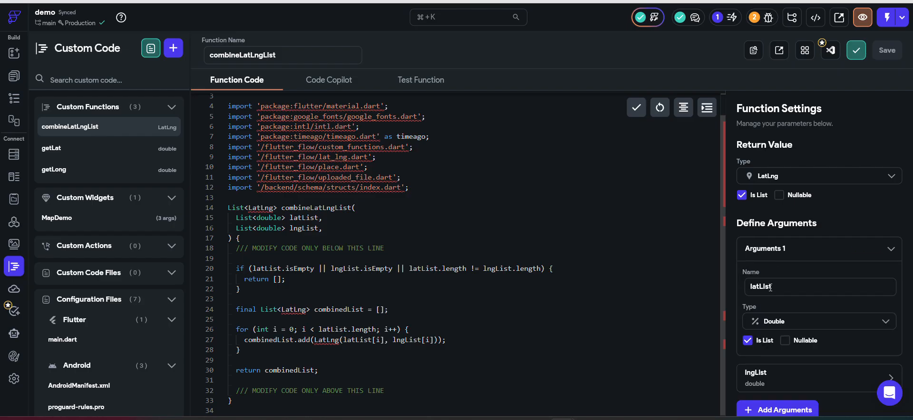
scroll(800, 329, down, 1)
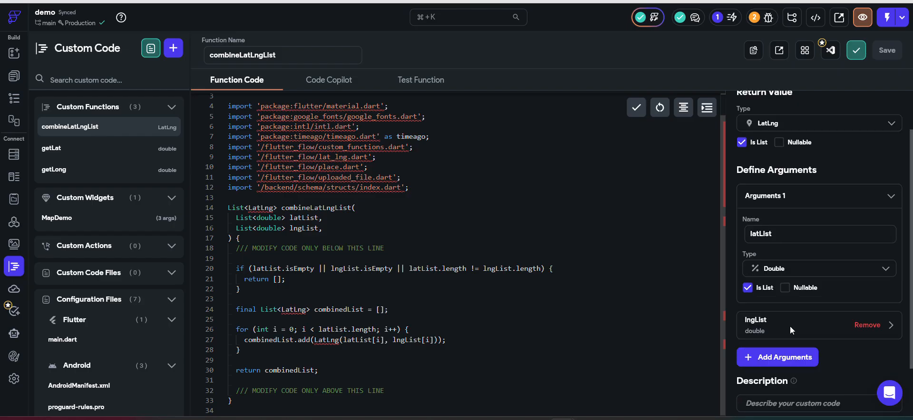
click(791, 326)
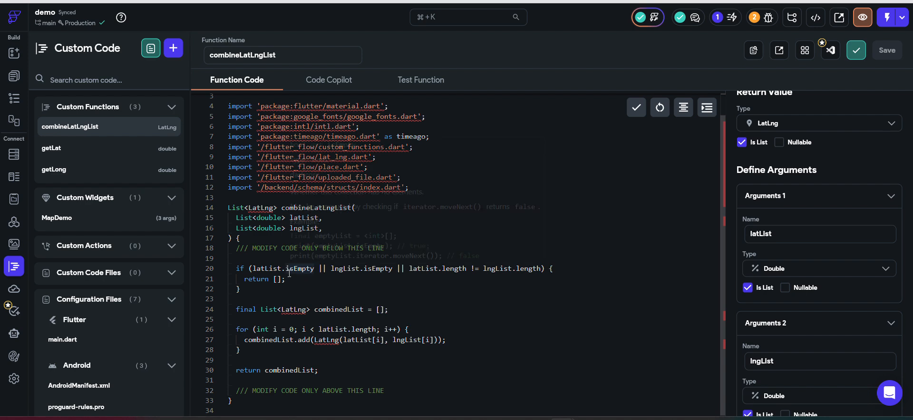
Examine the function's empty-list check and highlight its empty return statement and the returned combinedList
mouse_move(289, 274)
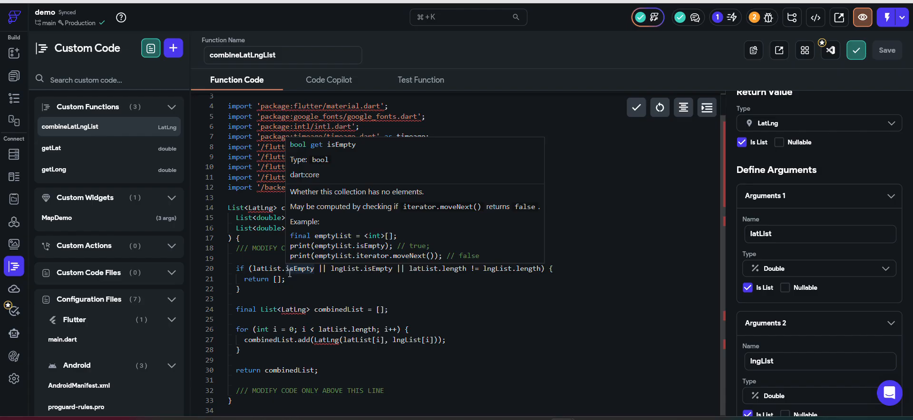
drag(286, 279, 245, 281)
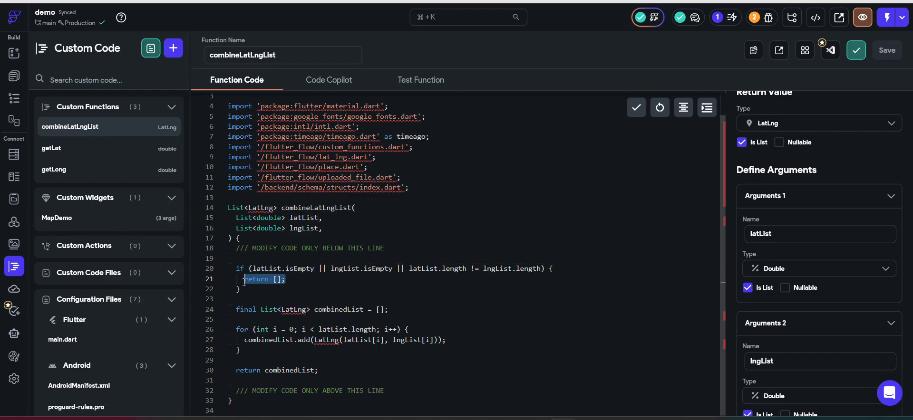
click(260, 289)
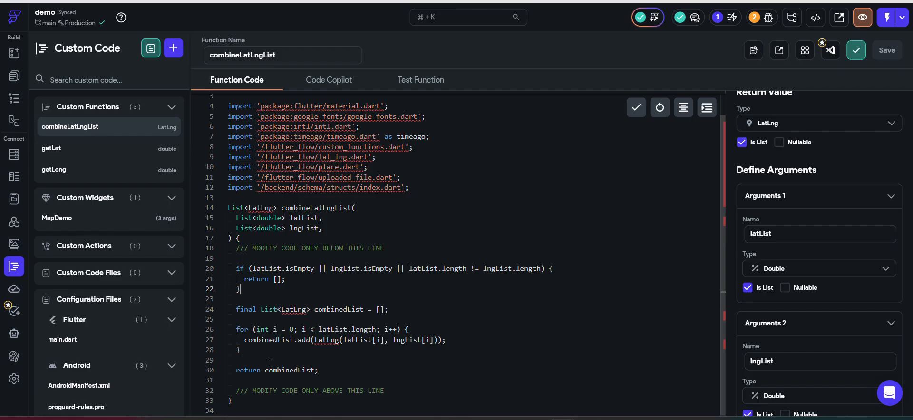
drag(264, 371, 317, 380)
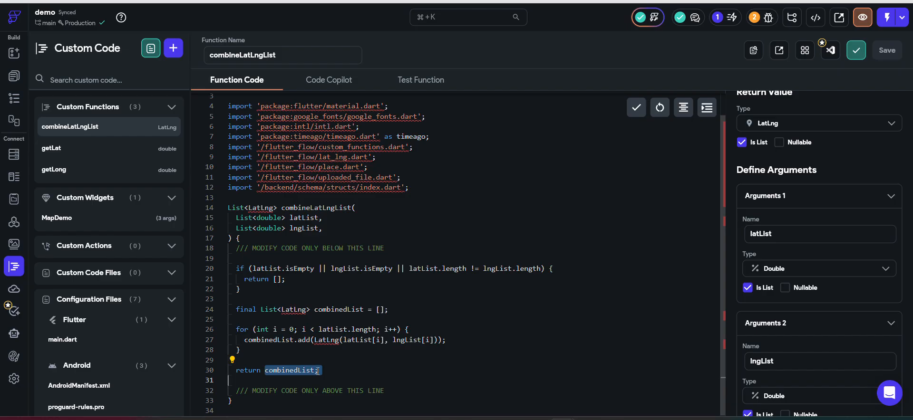
Review the remaining combineLatLngList function settings and return to the GoogleMap widget's marker properties on HomePage
scroll(803, 309, down, 3)
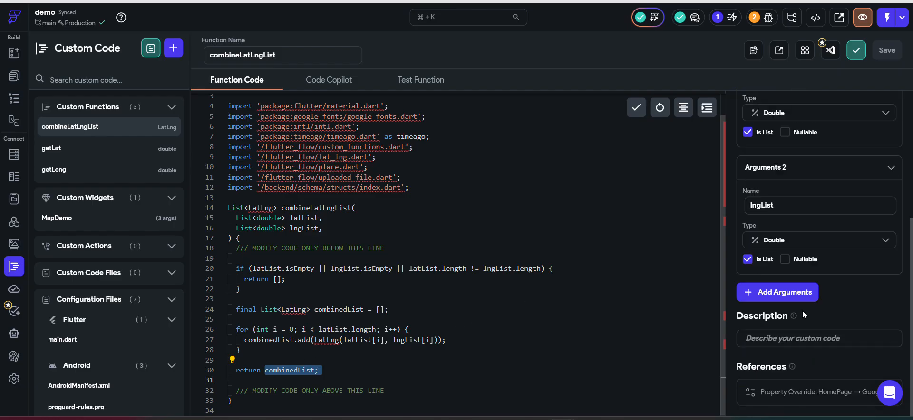
click(748, 301)
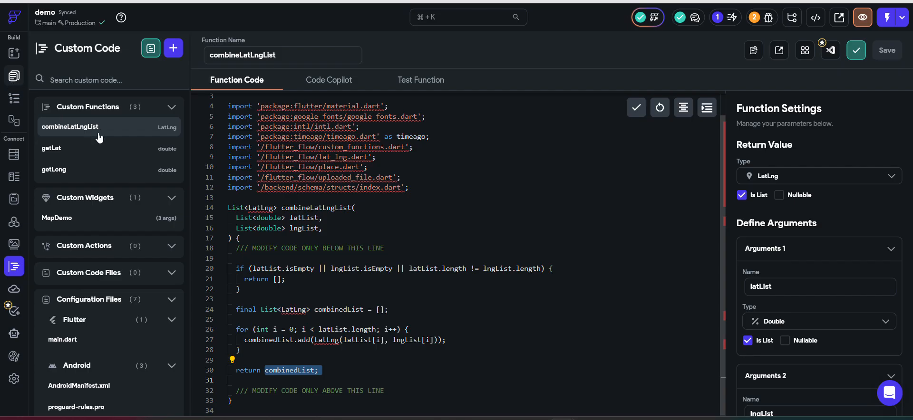
click(14, 76)
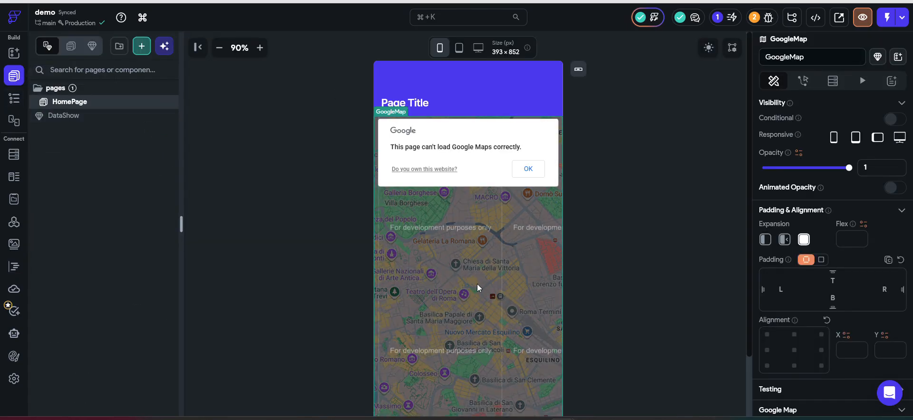
scroll(477, 284, down, 3)
scroll(795, 261, down, 6)
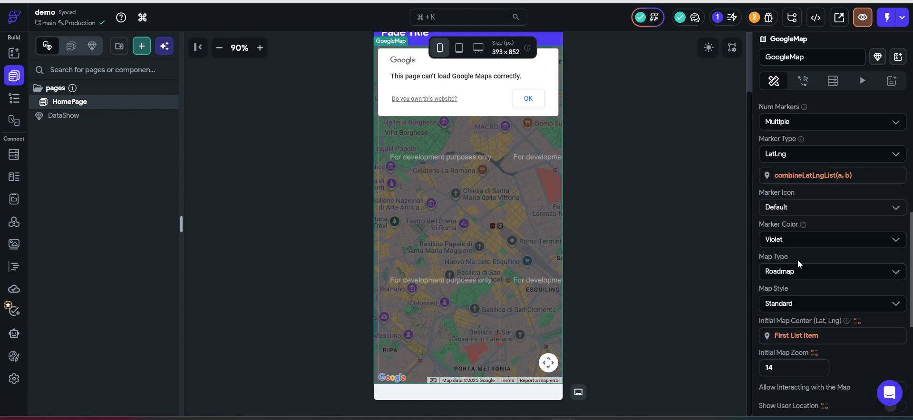
In the GoogleMap's combineLatLngList marker source, set latList to the MapData response using Map List Items and the Lat field
click(799, 175)
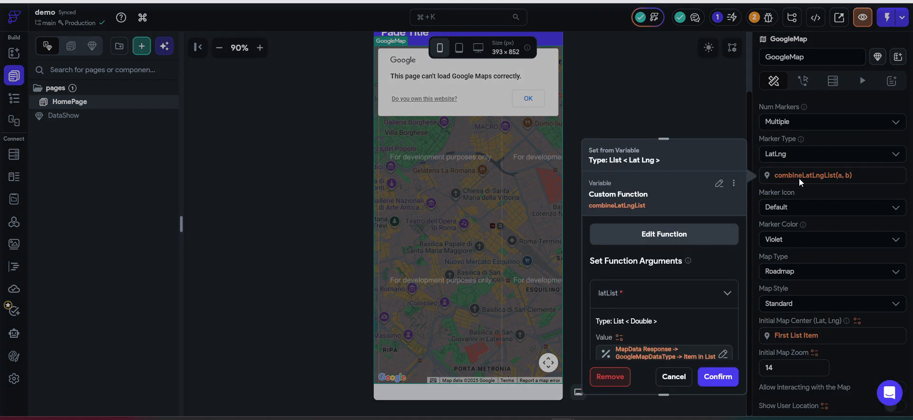
scroll(666, 260, down, 1)
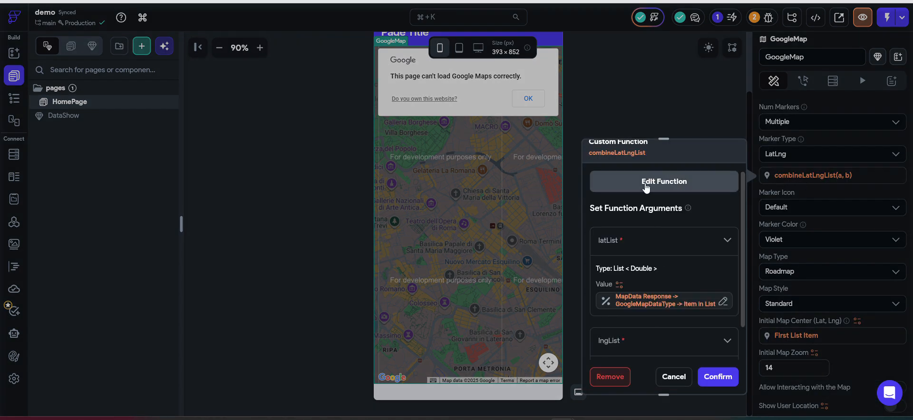
scroll(638, 203, up, 1)
scroll(652, 234, down, 3)
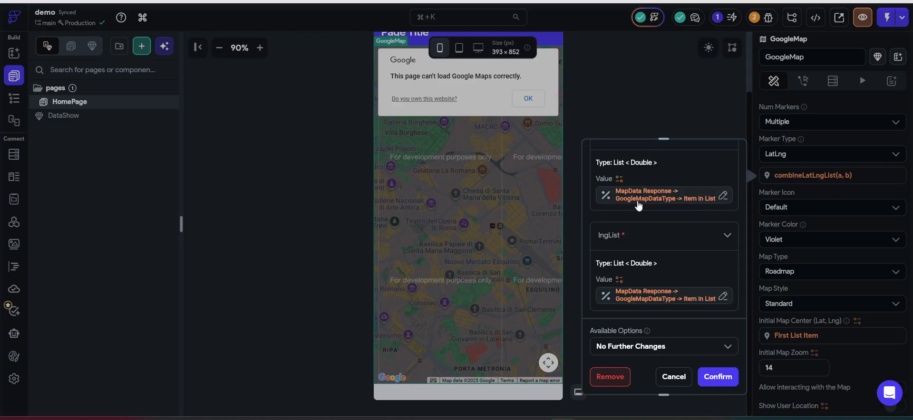
click(638, 206)
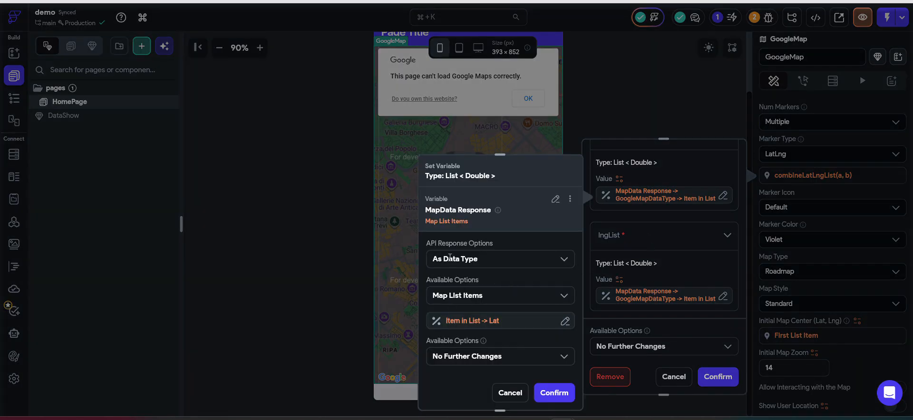
click(498, 301)
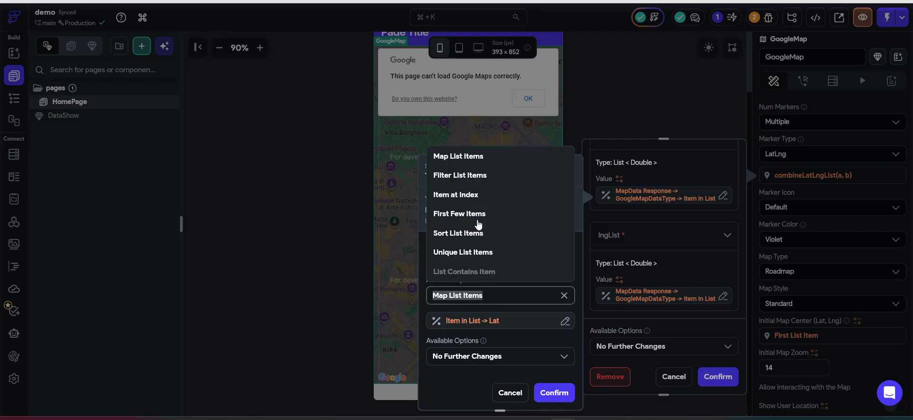
click(484, 164)
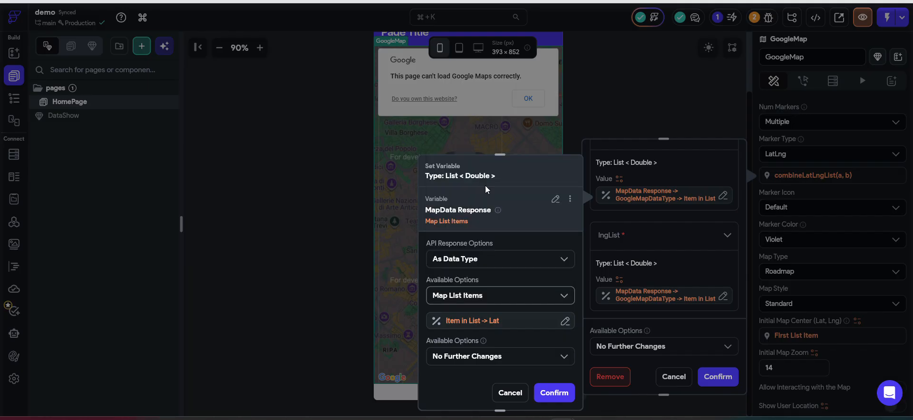
click(472, 320)
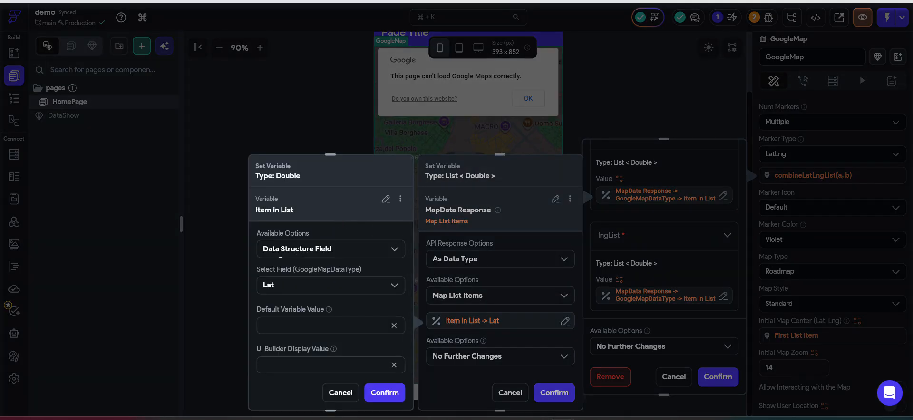
click(307, 286)
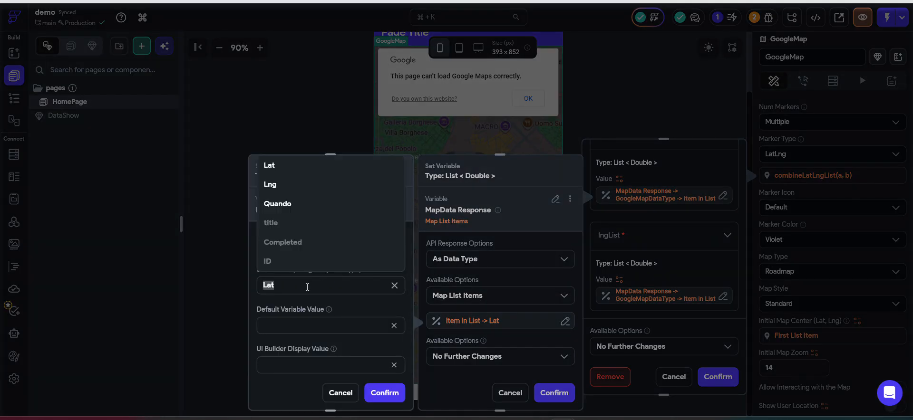
click(326, 167)
click(385, 395)
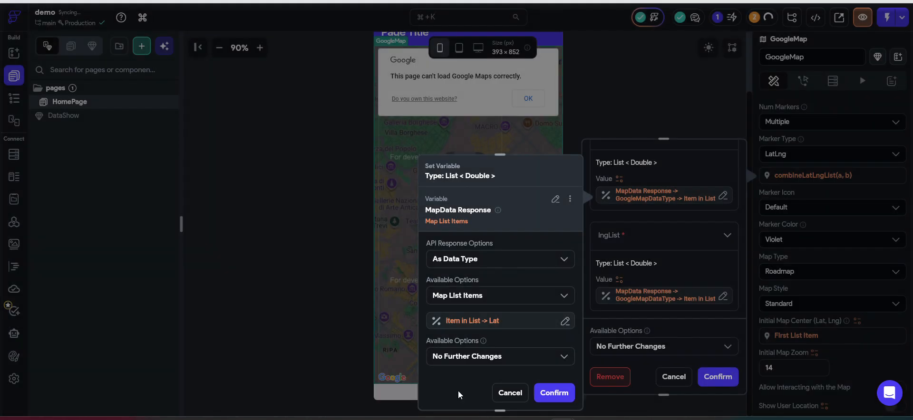
click(551, 393)
Set the lngList argument to the MapData response using Map List Items and the Lng field, and confirm it
scroll(654, 242, down, 1)
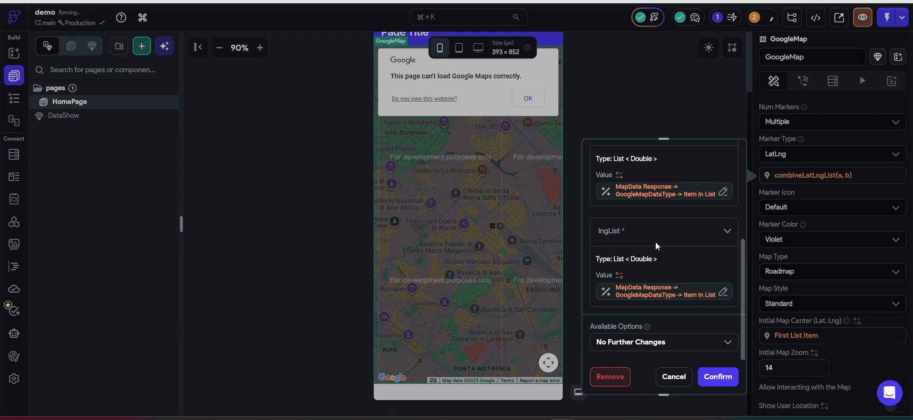
click(646, 292)
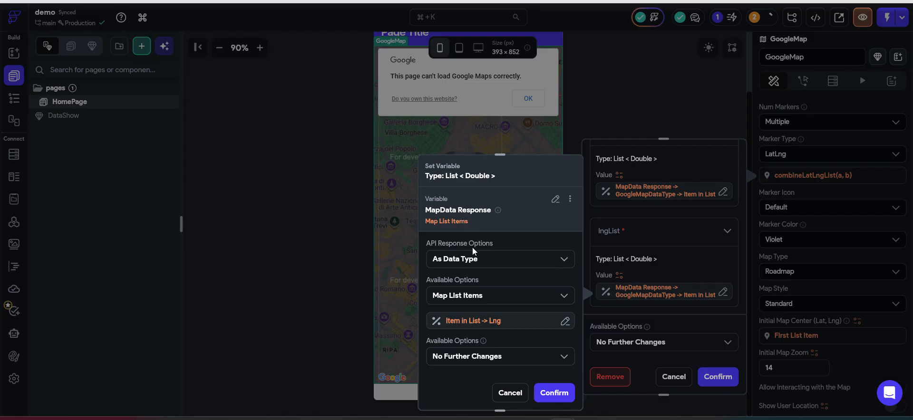
click(496, 295)
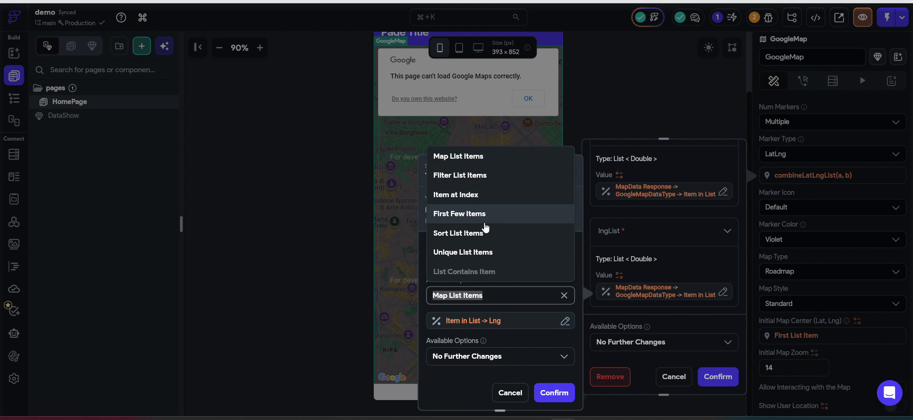
click(468, 162)
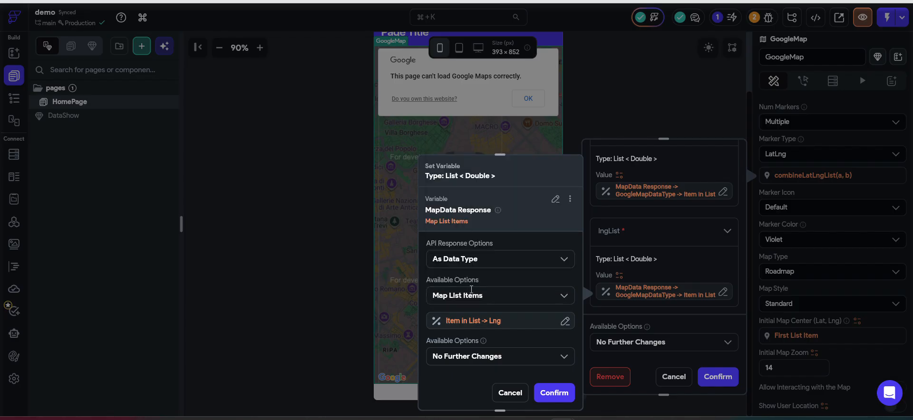
click(496, 326)
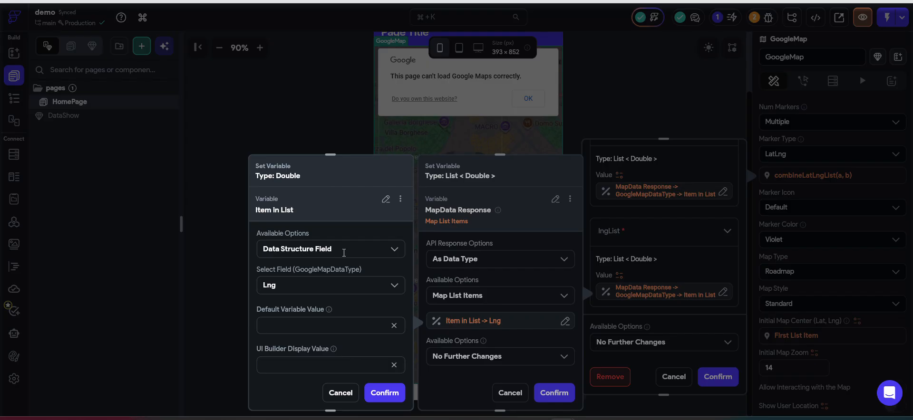
click(300, 288)
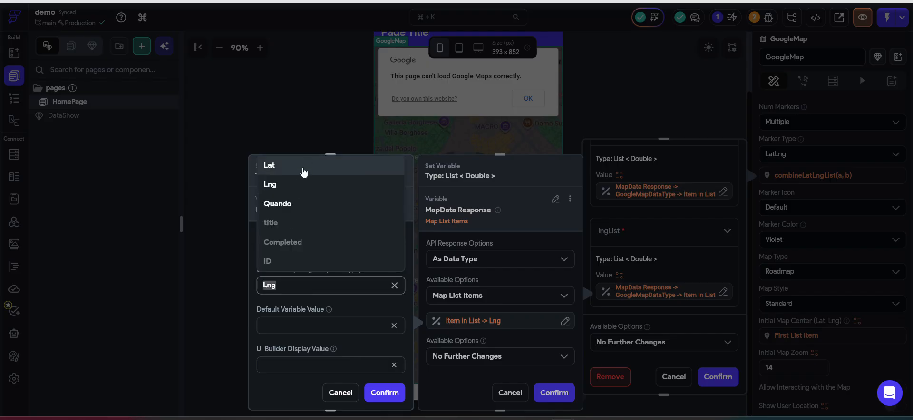
click(301, 184)
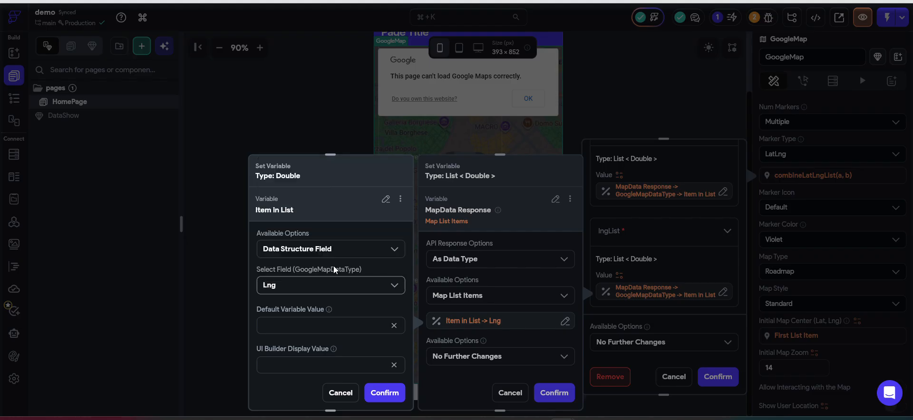
click(513, 401)
click(551, 392)
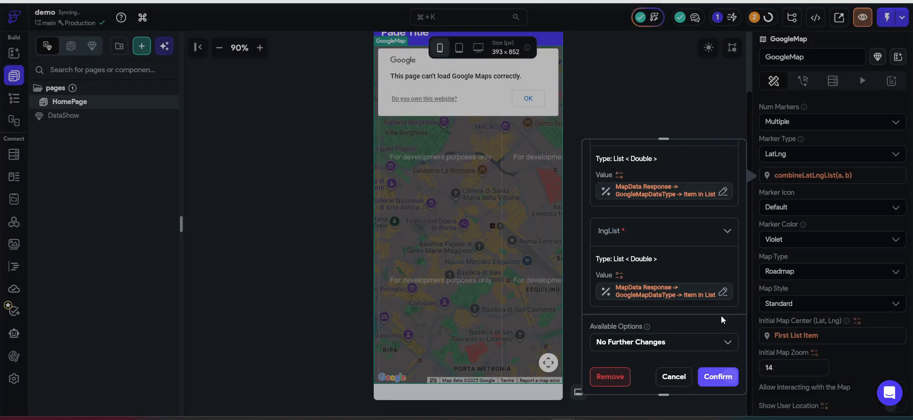
Examine the Initial Map Center variable's function arguments and item option, and review the GoogleMap's remaining display settings
scroll(866, 246, down, 2)
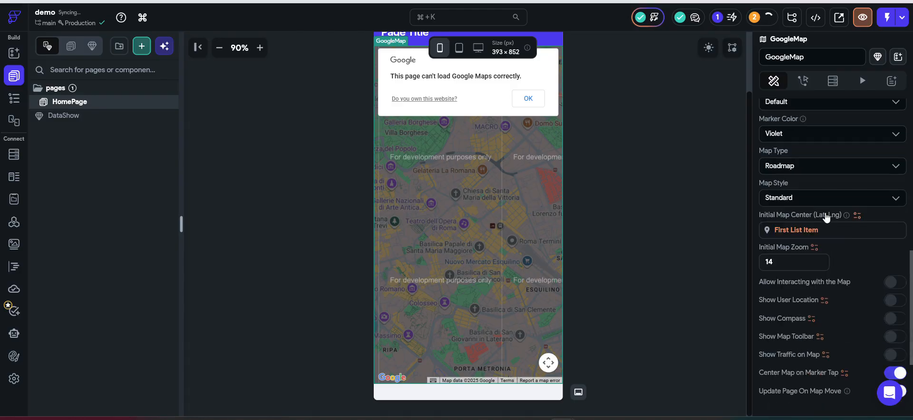
scroll(826, 217, up, 1)
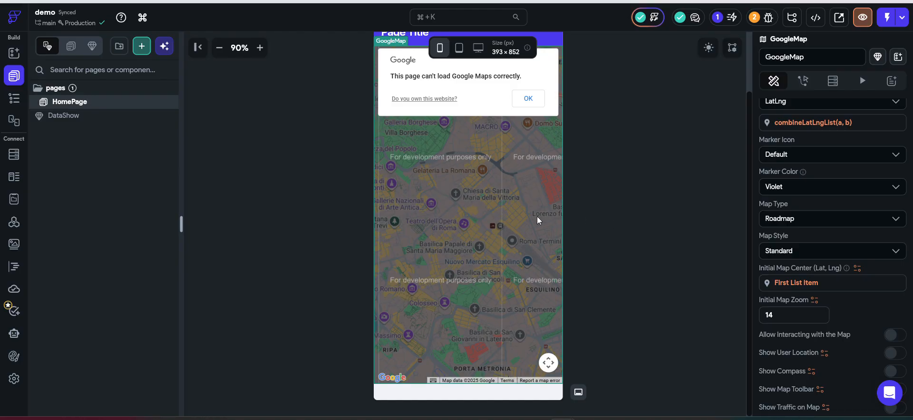
click(779, 284)
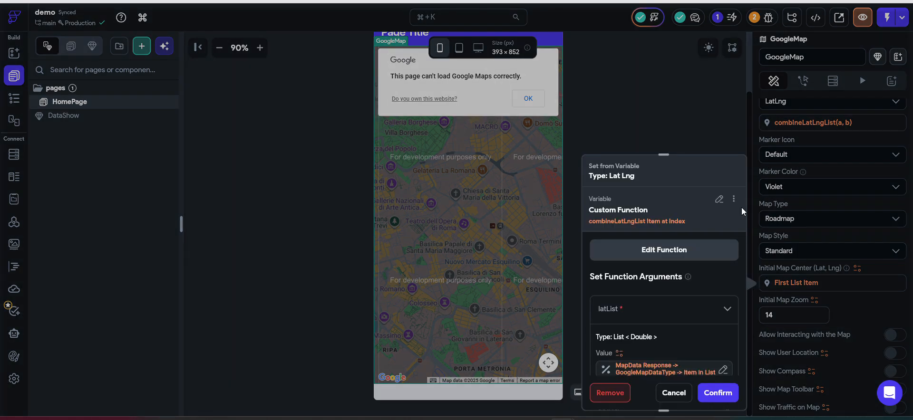
scroll(729, 257, down, 4)
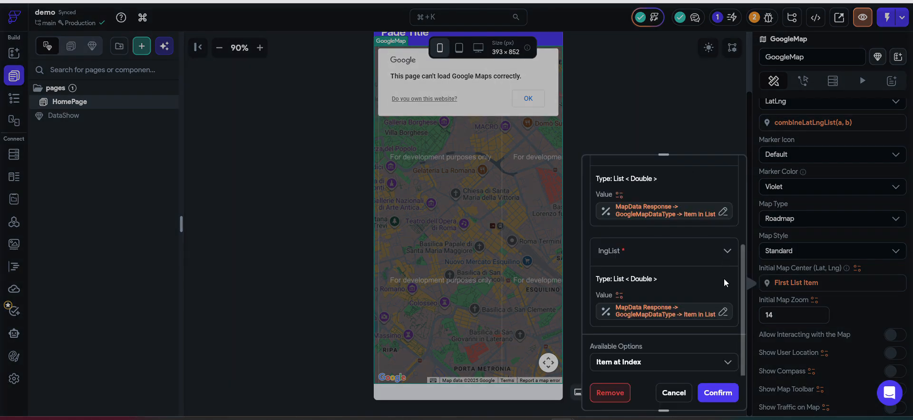
scroll(687, 230, up, 4)
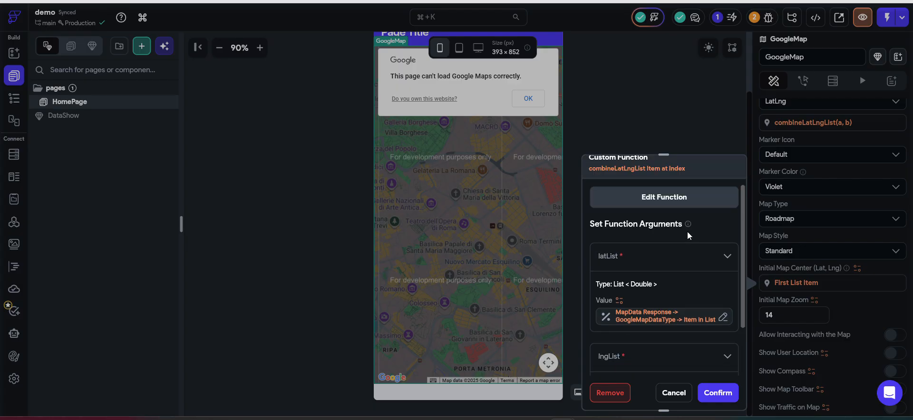
scroll(688, 235, up, 2)
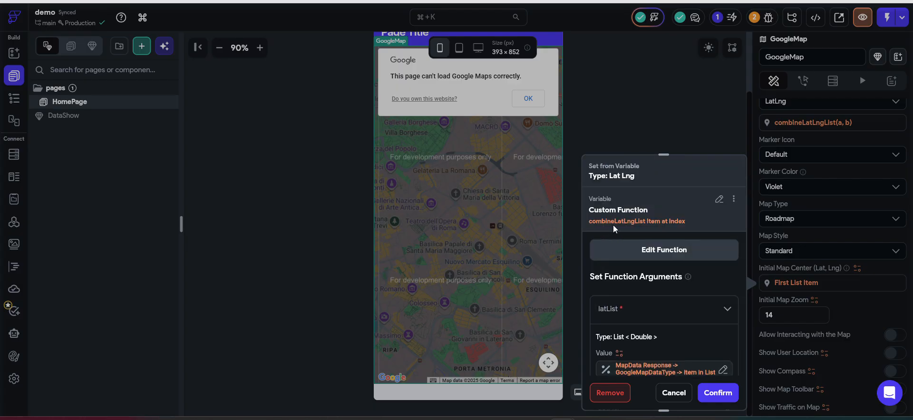
click(712, 126)
scroll(781, 271, down, 5)
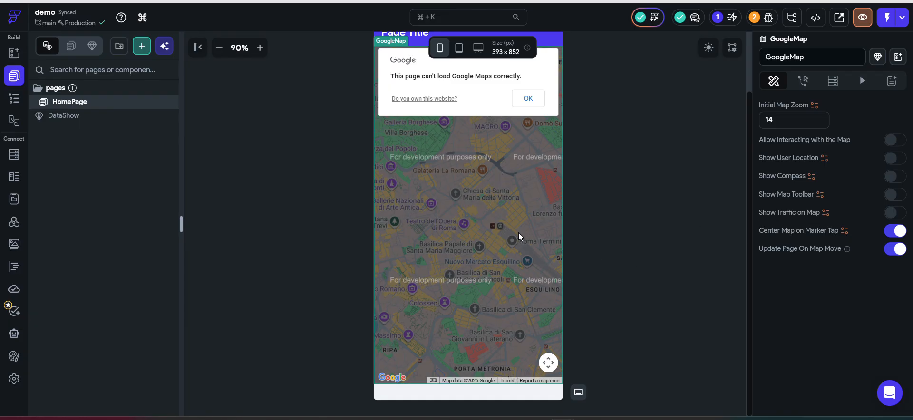
scroll(759, 153, up, 10)
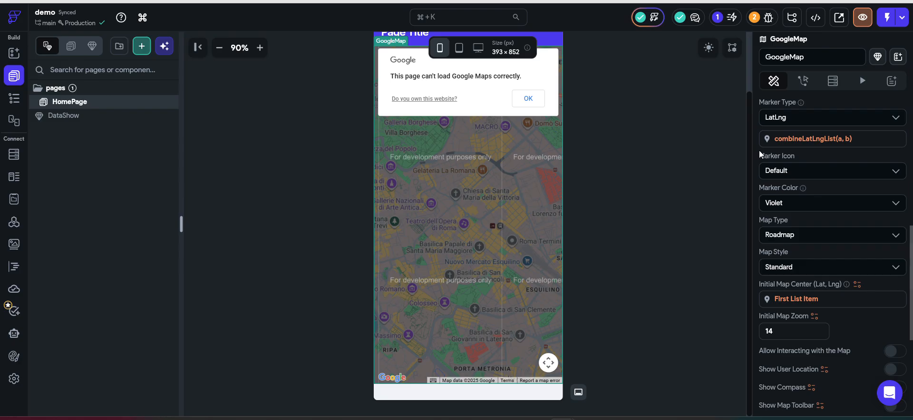
Open the GoogleMap widget's On Marker Tap action flow for inspection
click(803, 80)
scroll(474, 192, up, 3)
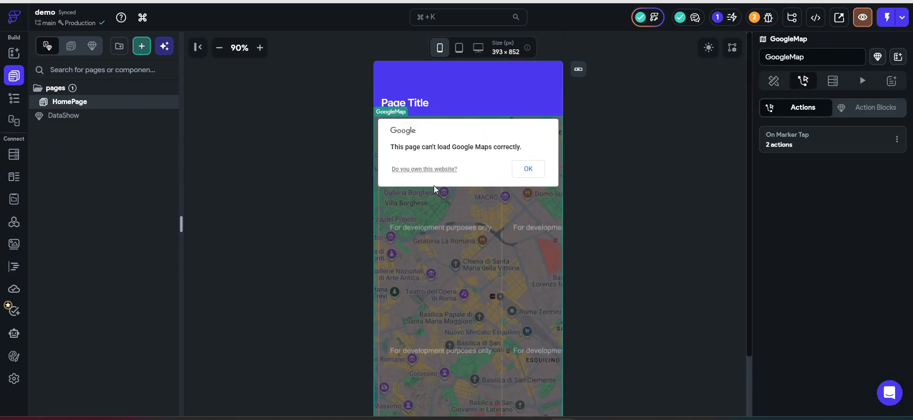
click(774, 145)
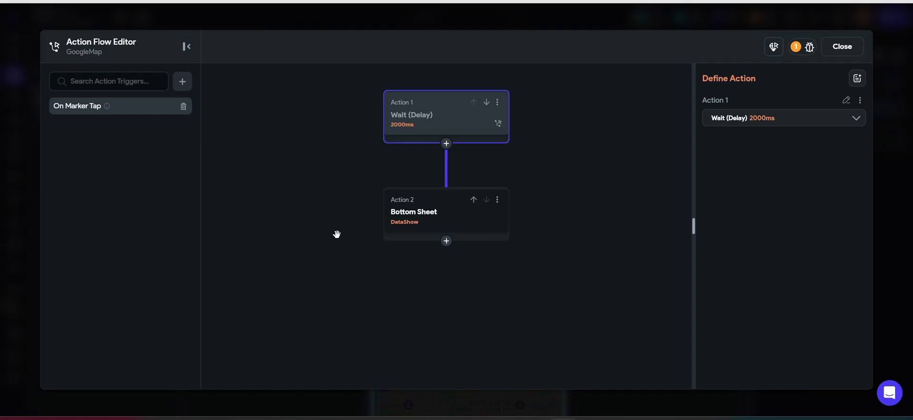
Inspect the DataShow bottom sheet action's data parameter and open its Created GoogleMapDataType value
click(401, 223)
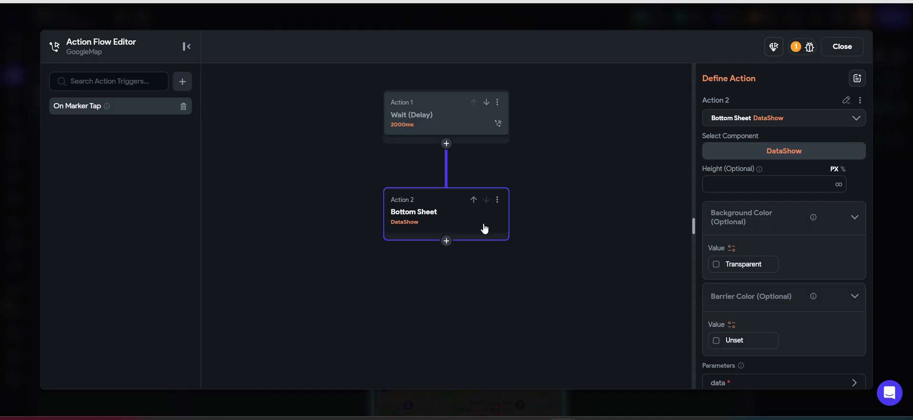
scroll(817, 285, down, 5)
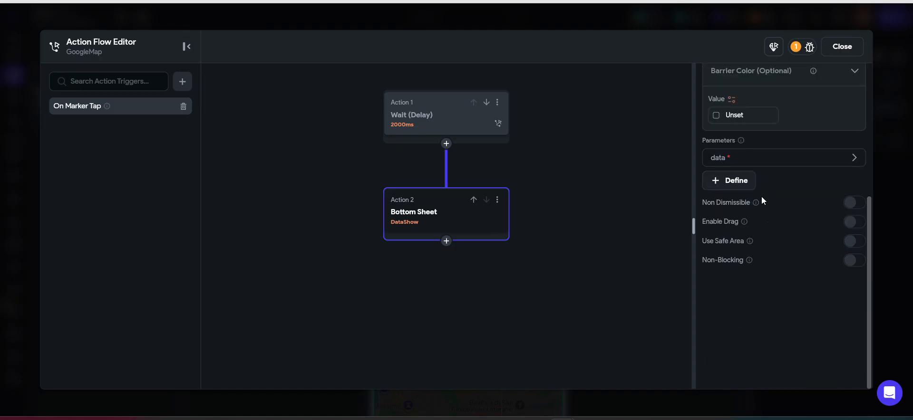
click(761, 157)
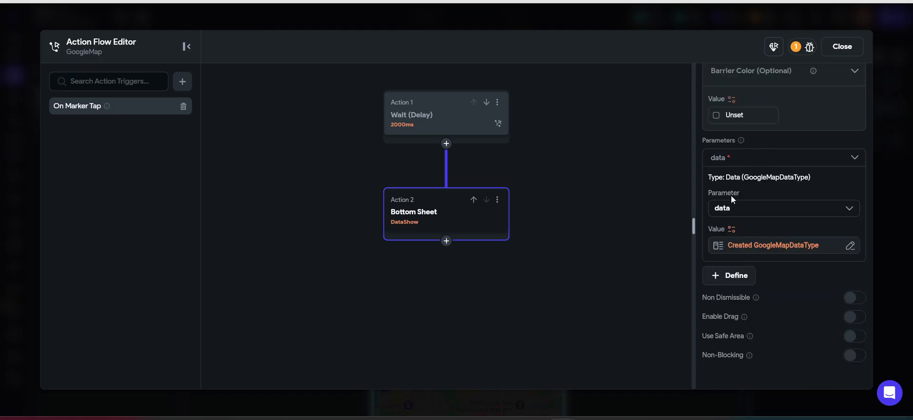
click(744, 247)
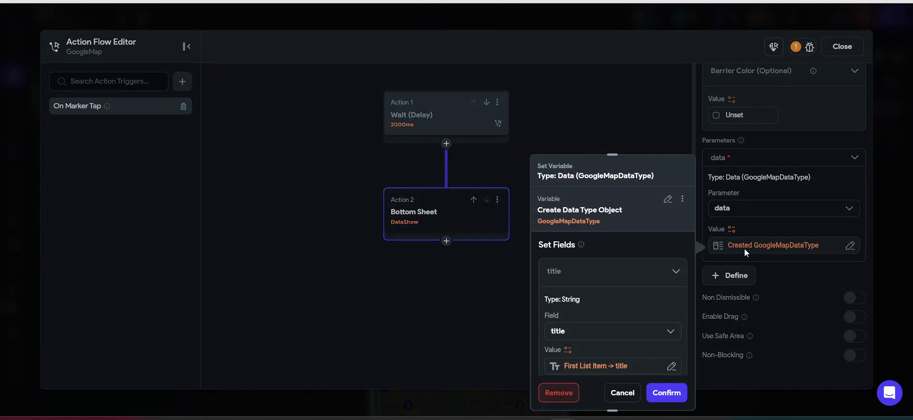
Close the data value and the On Marker Tap action flow, and open the DataShow component
click(743, 247)
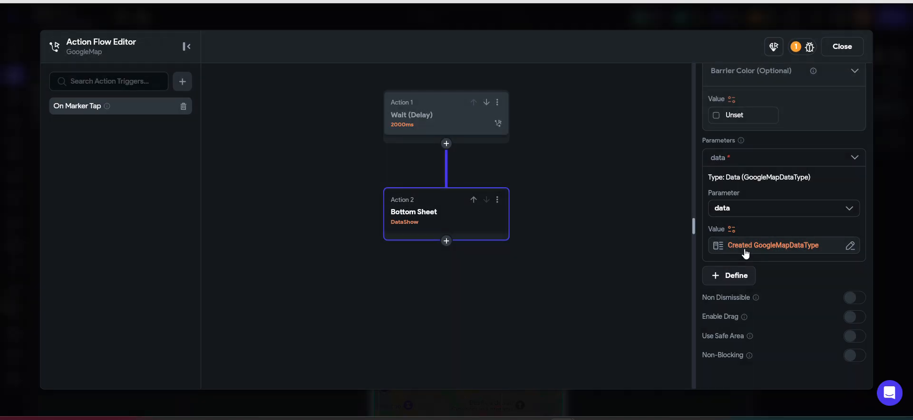
click(777, 252)
click(851, 52)
click(843, 47)
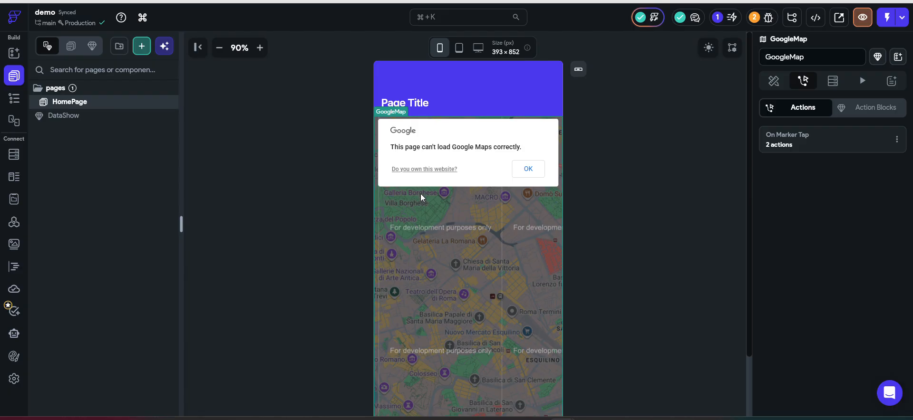
click(85, 115)
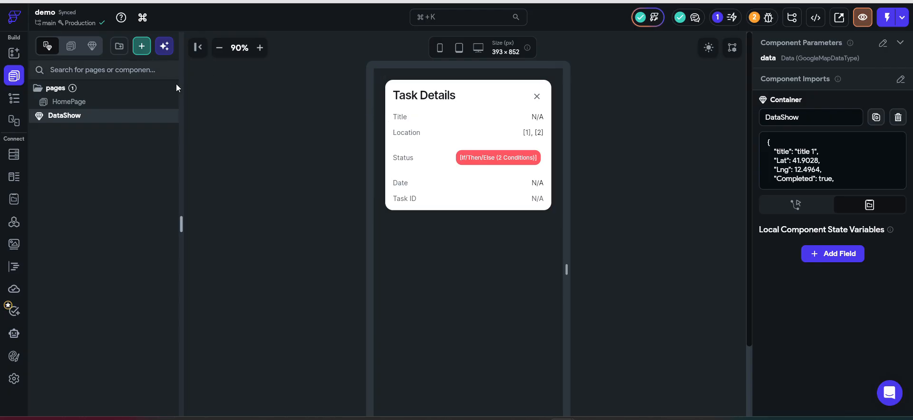
Inspect the variable binding of the Title value text in the Task Details card and confirm it
click(540, 119)
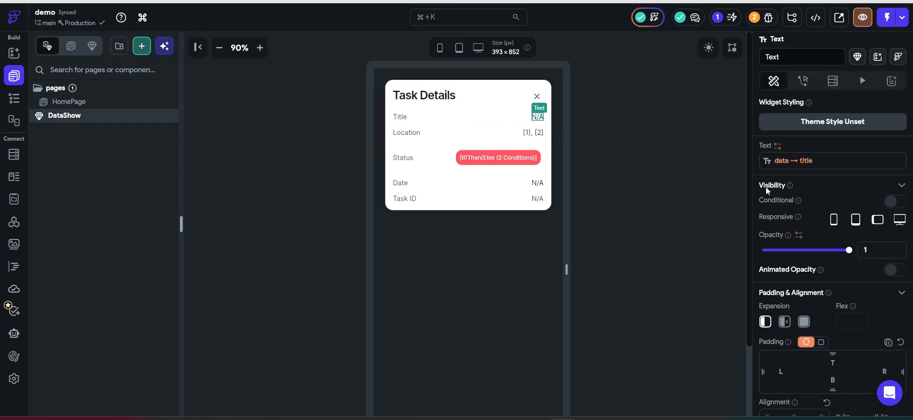
click(798, 160)
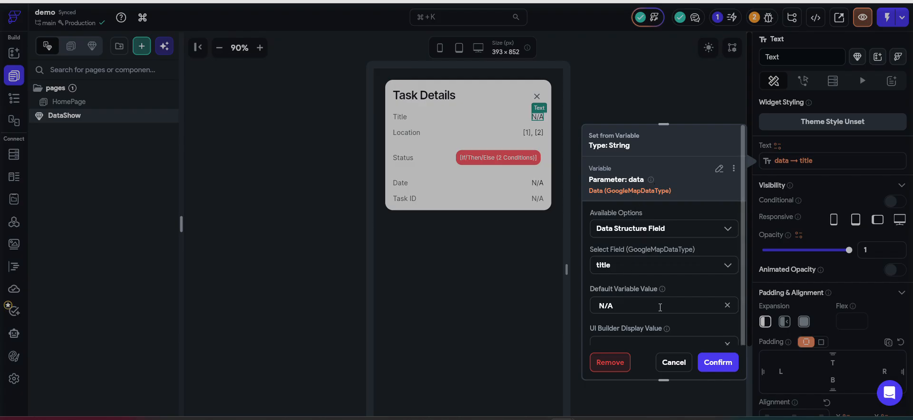
scroll(670, 323, down, 1)
click(713, 362)
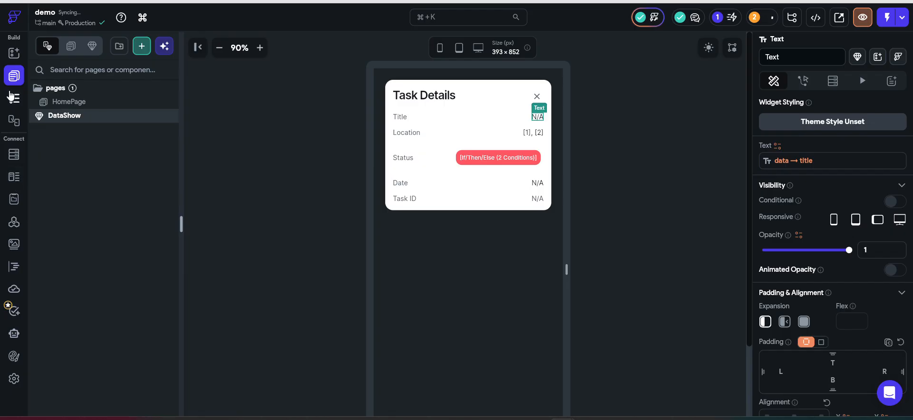
Inspect the Combine Text binding of the Location value text and dismiss it
click(533, 133)
click(803, 163)
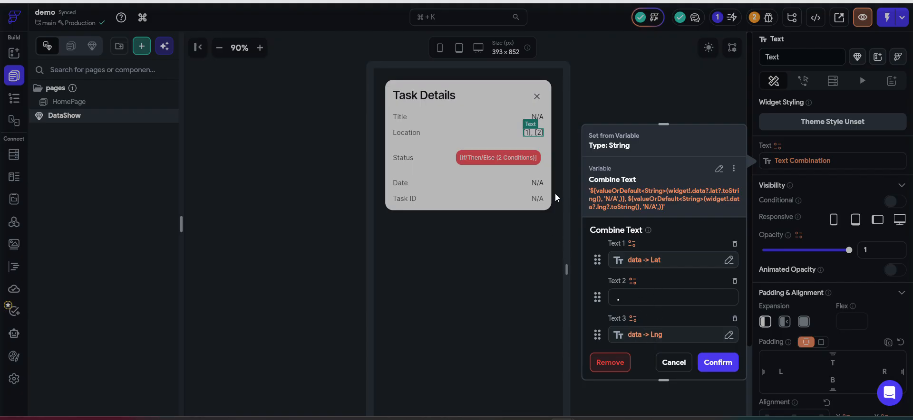
click(527, 164)
click(527, 163)
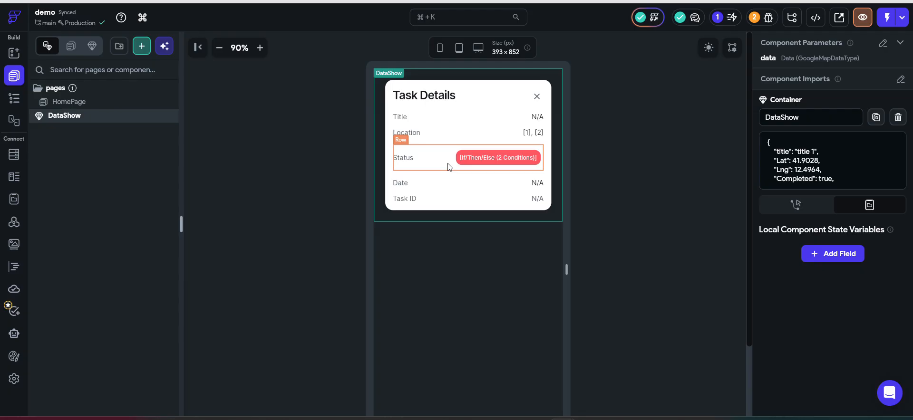
Inspect the If/Then/Else conditional value of the Status badge text and confirm it
click(498, 163)
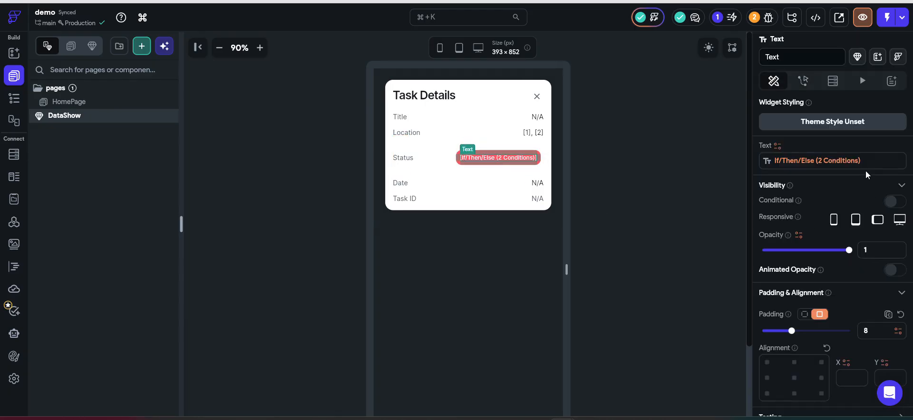
click(849, 168)
scroll(664, 281, down, 3)
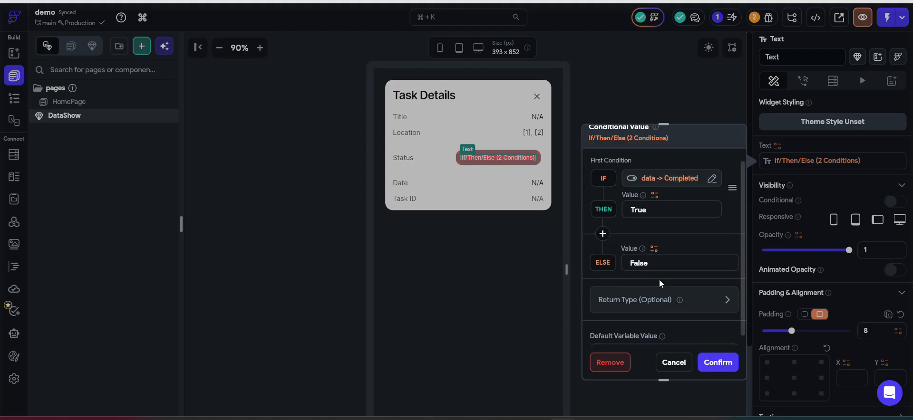
click(718, 362)
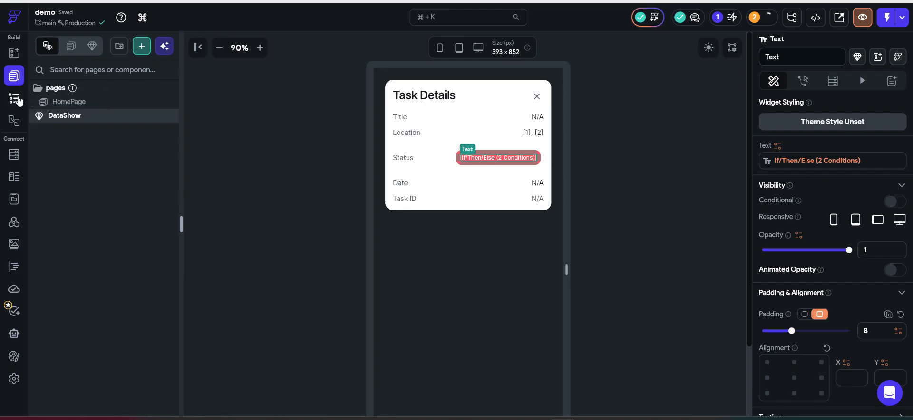
Return to HomePage and open the GoogleMap widget's On Marker Tap action flow
click(92, 103)
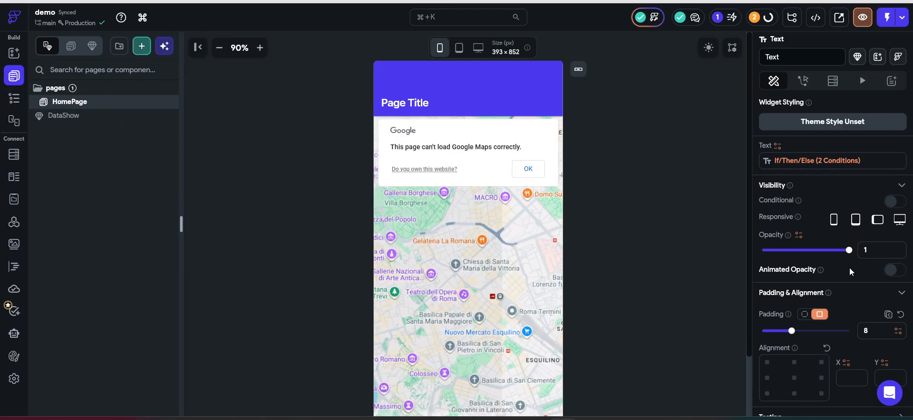
scroll(862, 267, down, 3)
scroll(862, 267, down, 8)
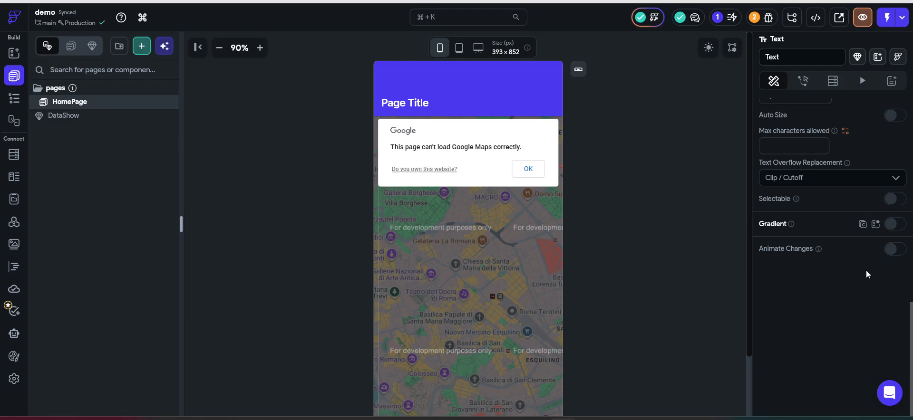
scroll(866, 269, up, 4)
scroll(854, 273, up, 6)
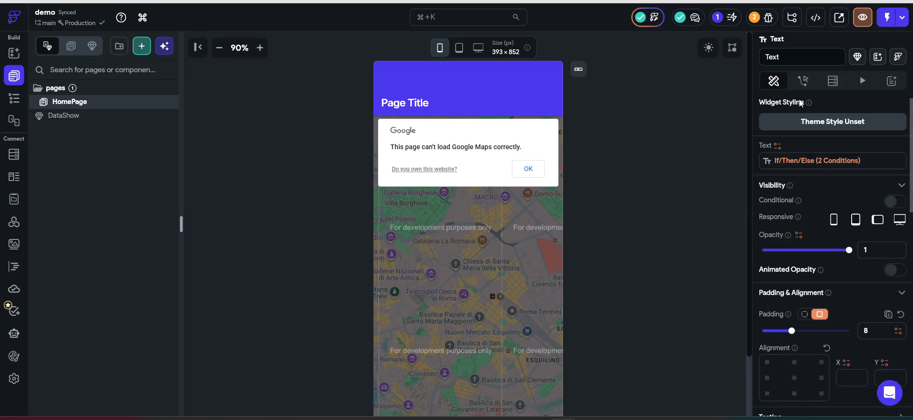
click(516, 319)
click(804, 80)
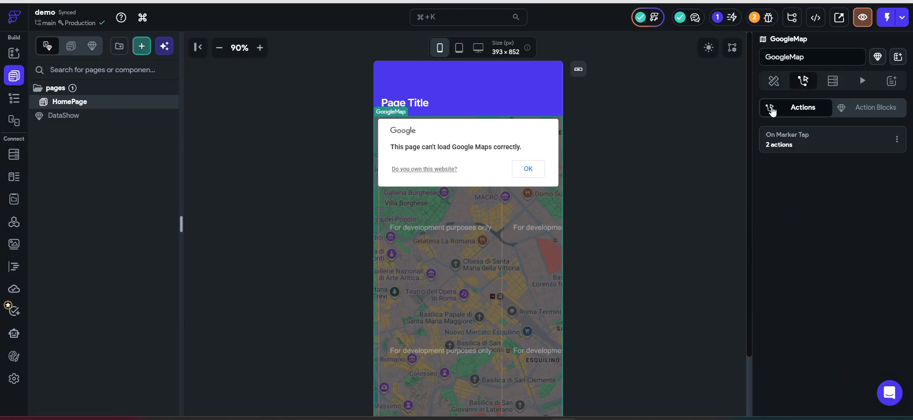
click(795, 144)
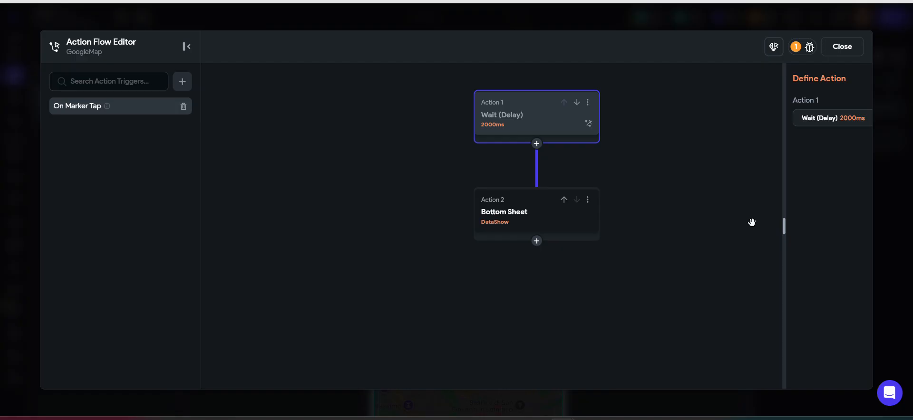
Select the DataShow bottom sheet action and expand its data parameter
click(495, 240)
scroll(523, 290, down, 5)
scroll(762, 286, down, 2)
scroll(486, 274, up, 5)
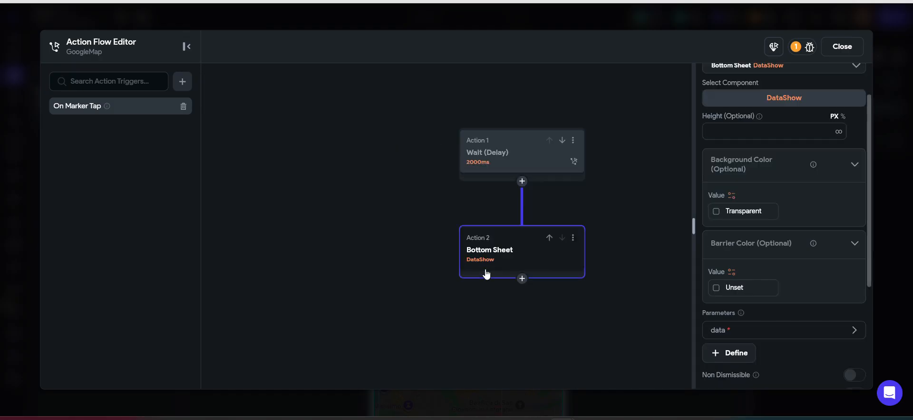
scroll(486, 273, up, 3)
drag(597, 333, 532, 307)
scroll(796, 288, down, 1)
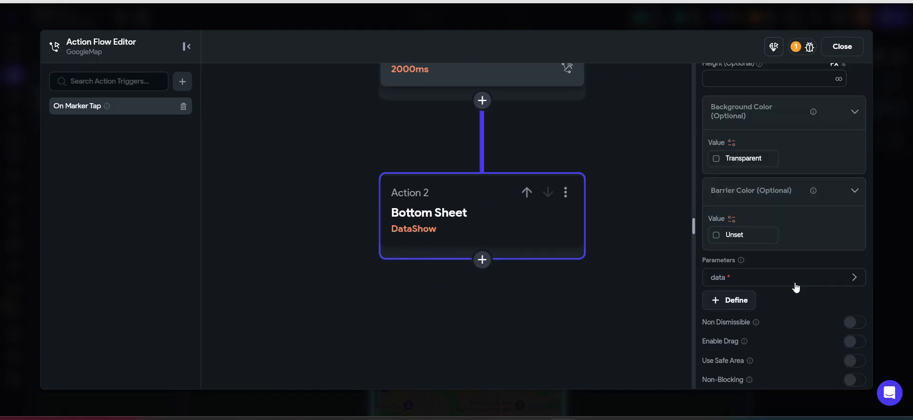
scroll(796, 287, down, 1)
click(746, 224)
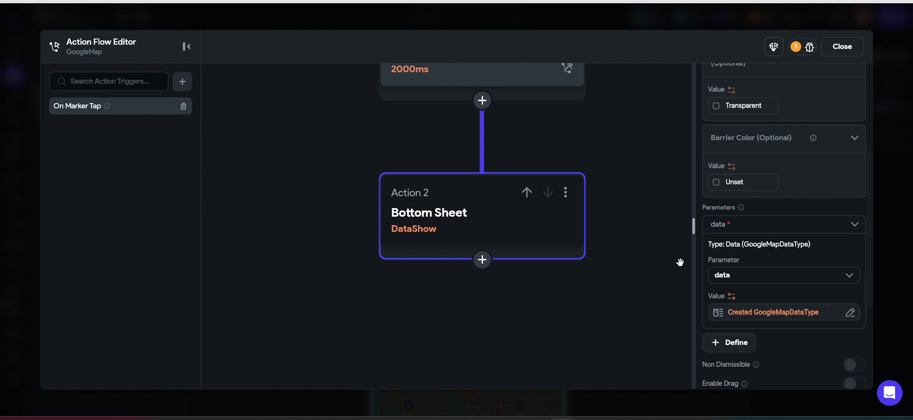
Open the Created GoogleMapDataType value and review its title and Lat field settings
click(773, 313)
scroll(618, 240, down, 5)
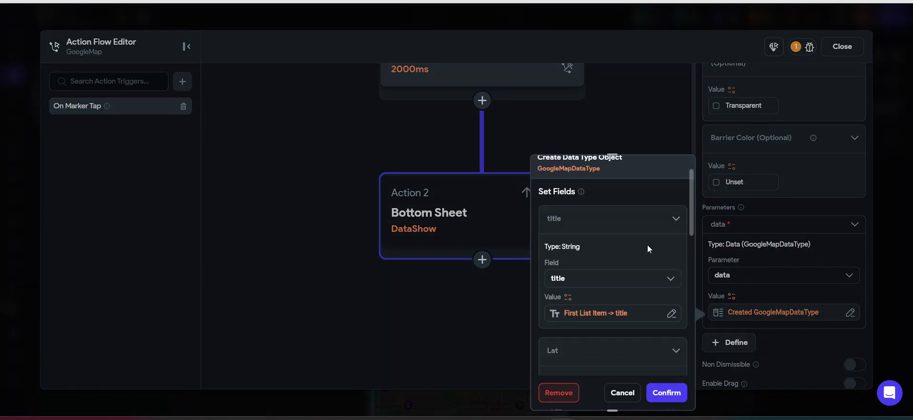
scroll(613, 205, up, 5)
scroll(592, 261, down, 6)
scroll(593, 314, up, 6)
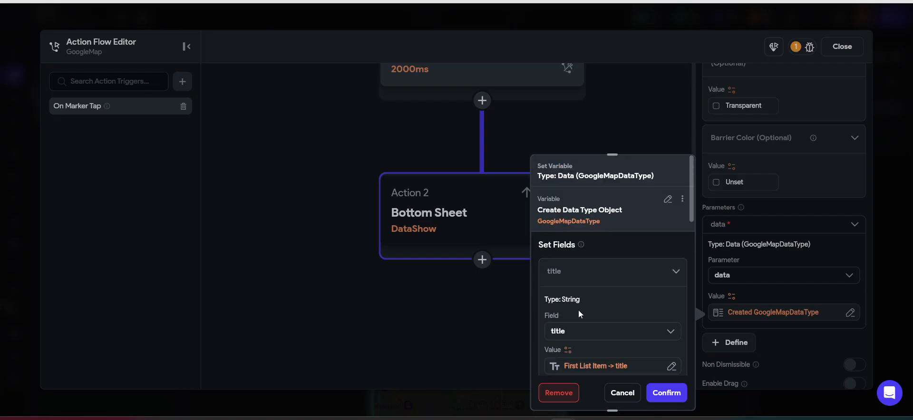
scroll(578, 309, down, 3)
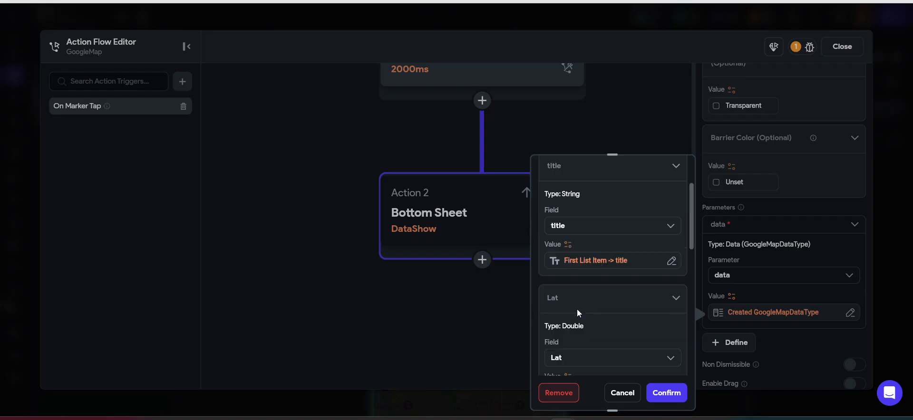
Examine the title field's MapData response filter and its OR conditions using getLat and getLong, and confirm the conditions
click(586, 261)
scroll(459, 237, down, 2)
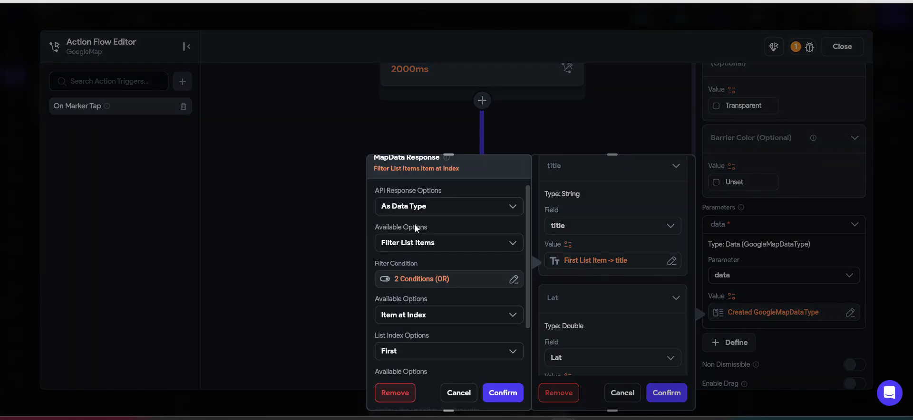
click(436, 282)
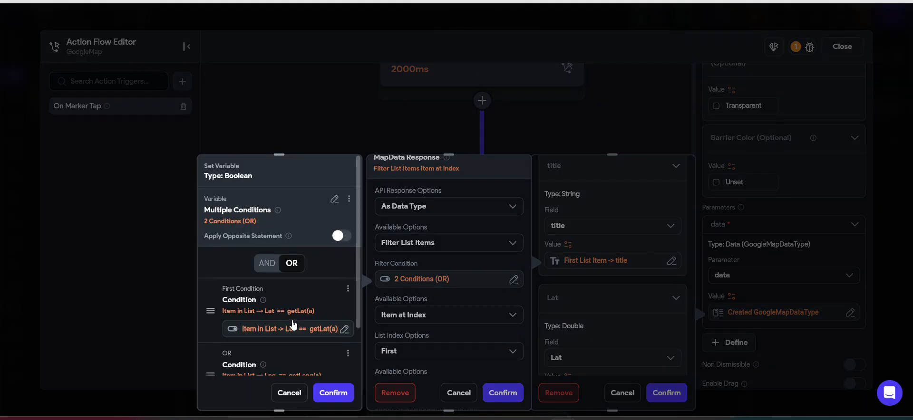
scroll(286, 276, down, 2)
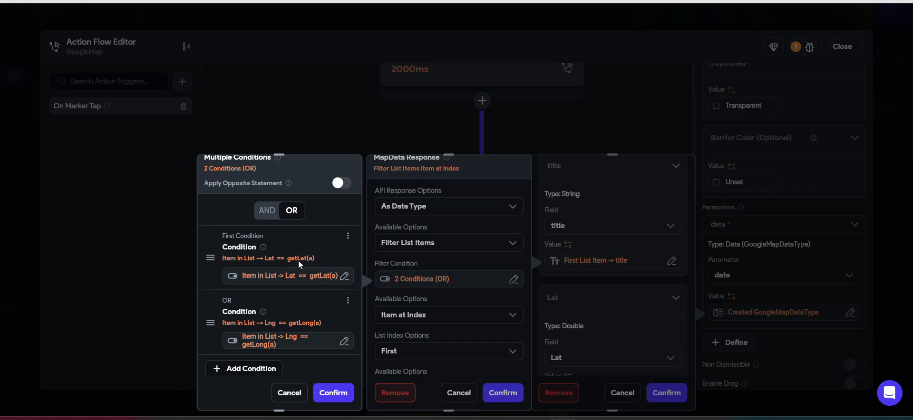
scroll(296, 277, down, 2)
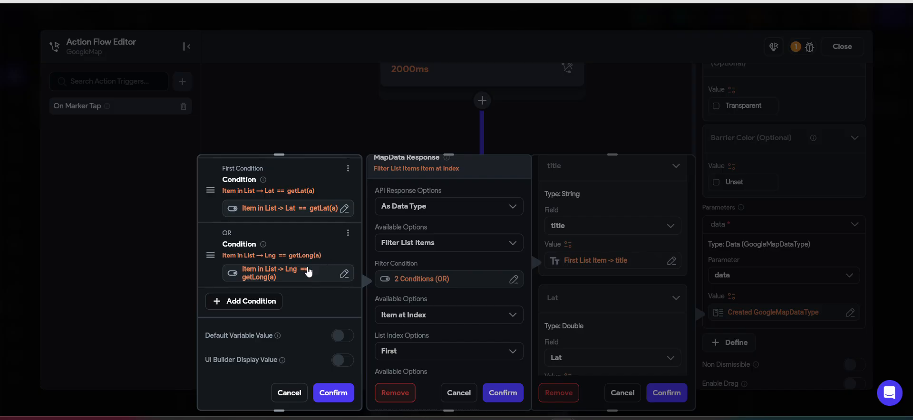
click(342, 391)
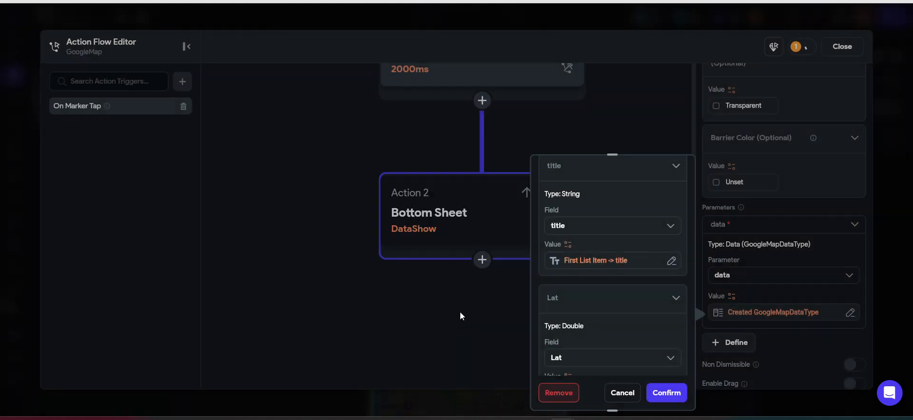
Check the Lat field's value in the GoogleMapDataType object and close the action flow editor
scroll(580, 289, down, 2)
click(848, 48)
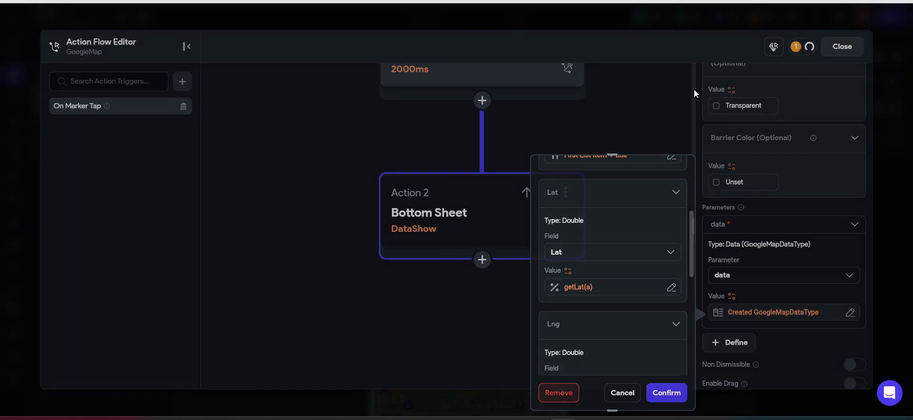
click(854, 53)
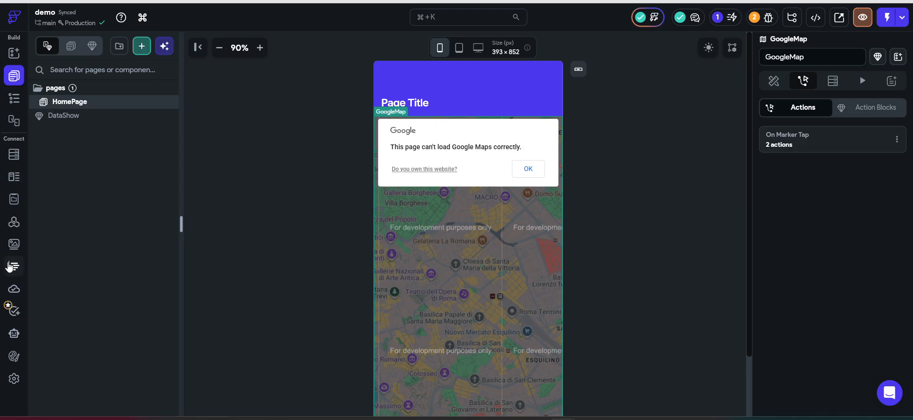
Inspect the code of the getLat and getLong custom functions, highlight getLong's returned expression, and return to HomePage
click(13, 267)
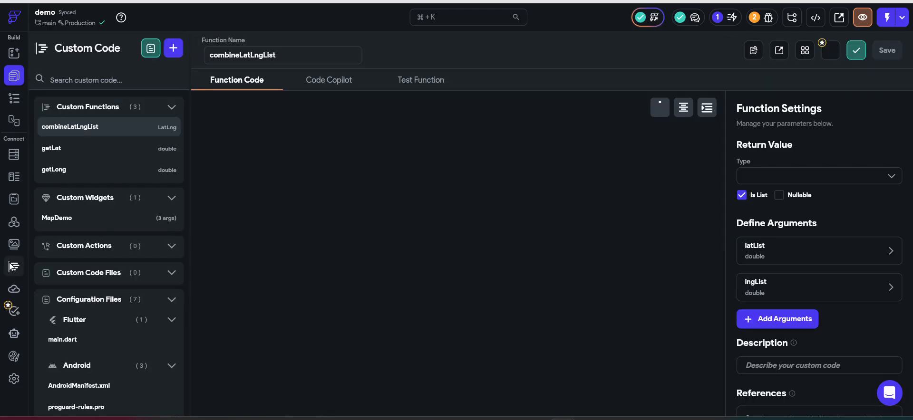
click(91, 150)
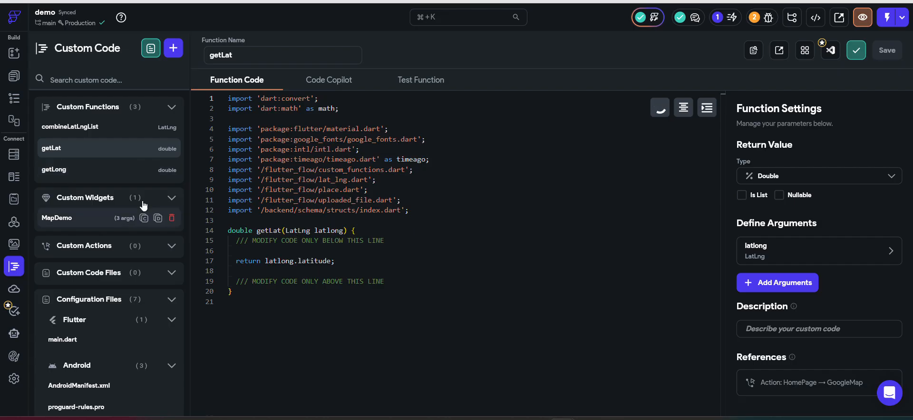
click(100, 175)
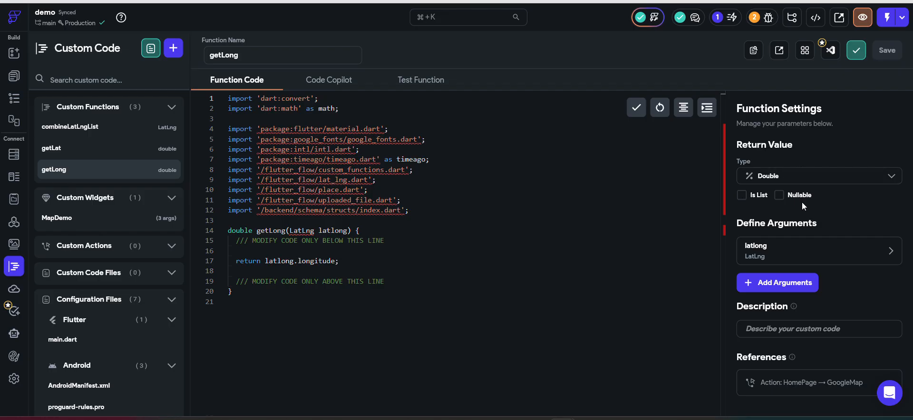
mouse_move(800, 245)
drag(264, 263, 340, 262)
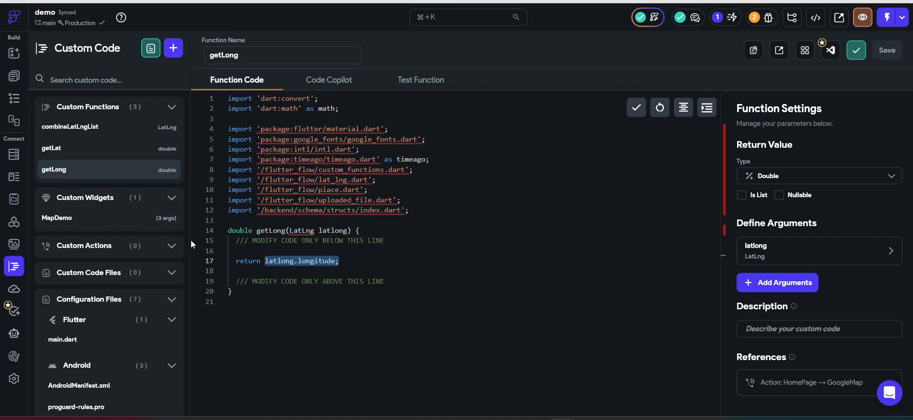
click(134, 152)
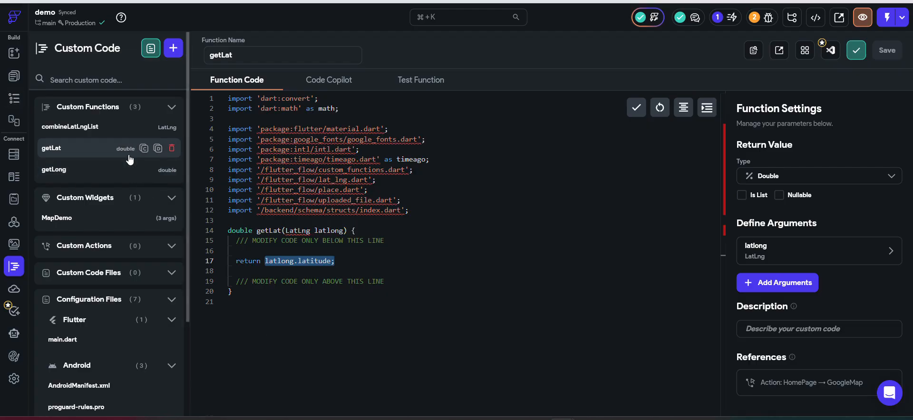
click(14, 76)
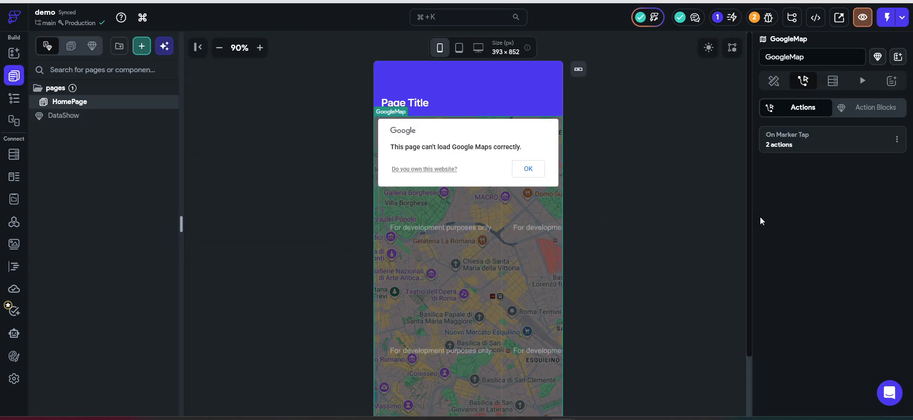
Review the GoogleMap's On Marker Tap action flow, close it, and launch the app in test mode
click(819, 146)
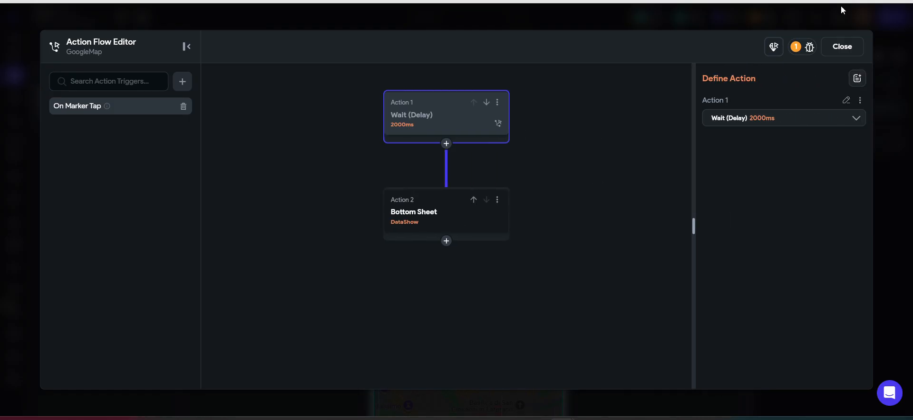
click(842, 47)
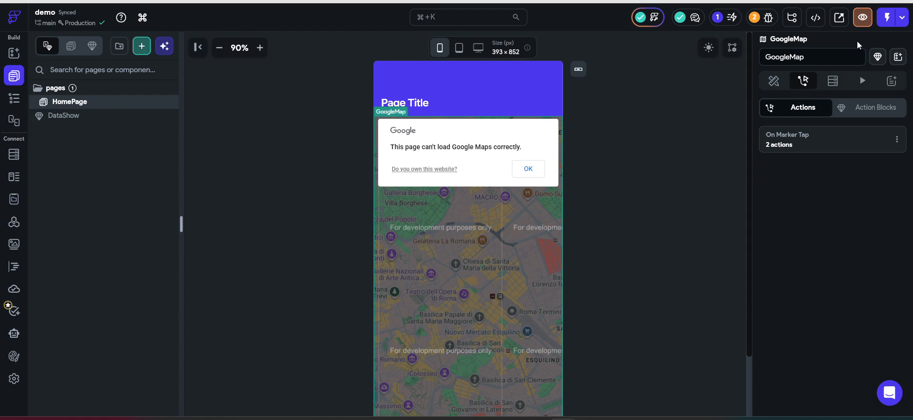
click(888, 18)
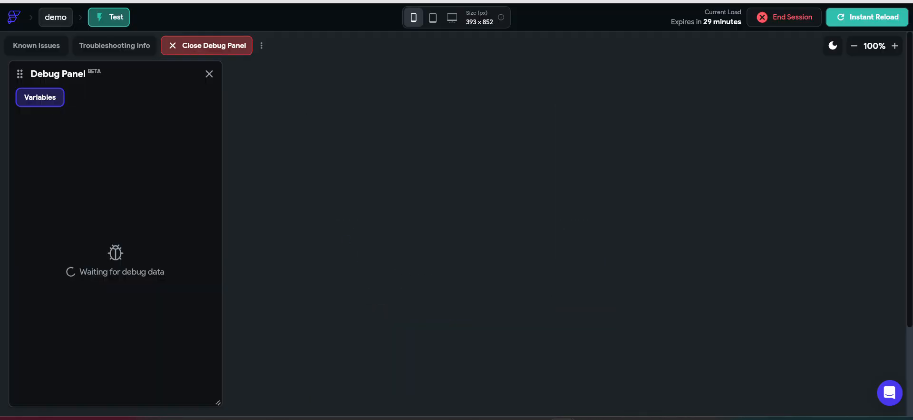
Return to the demo project, search the app settings for "goog", and open the Google Maps integration settings
click(62, 1)
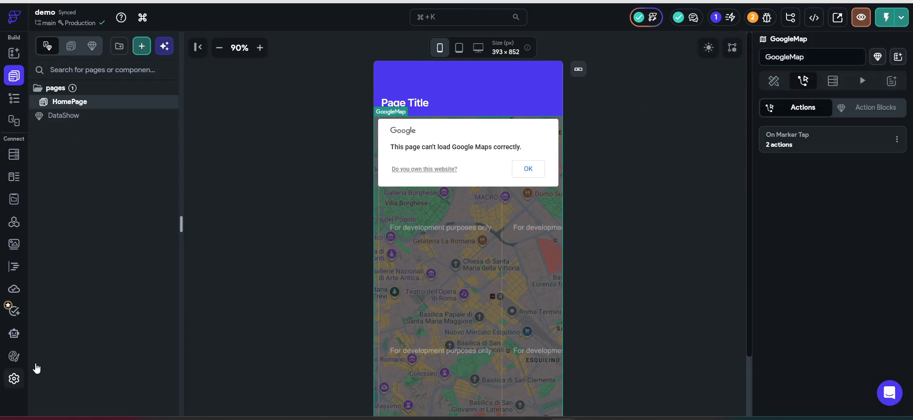
click(14, 378)
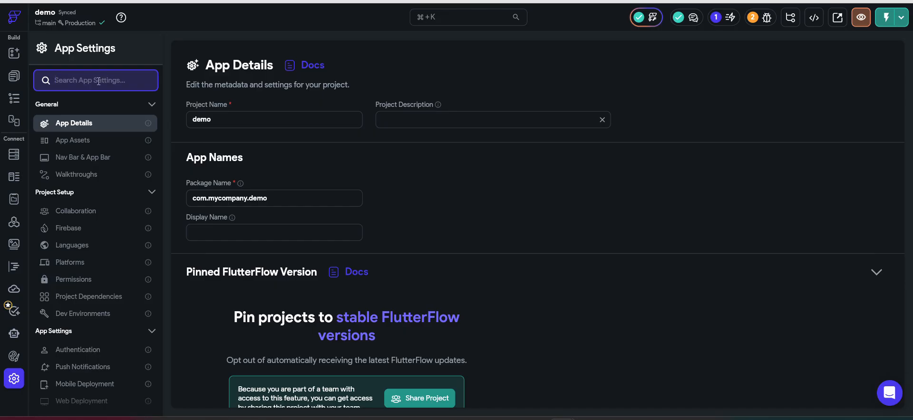
text(goog)
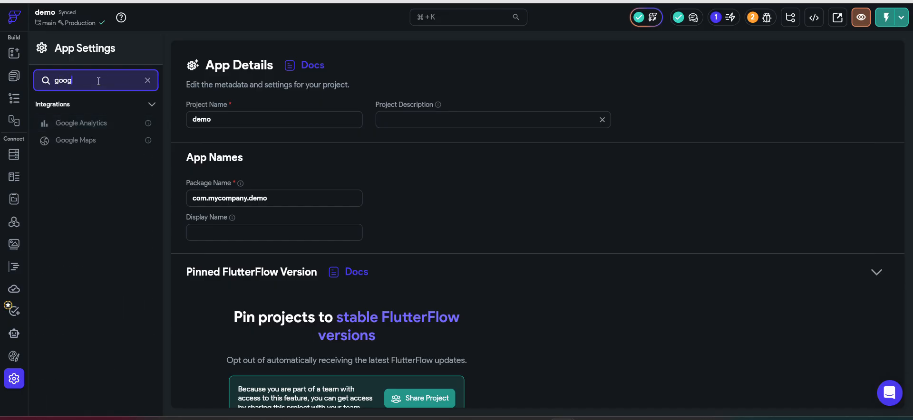
click(76, 143)
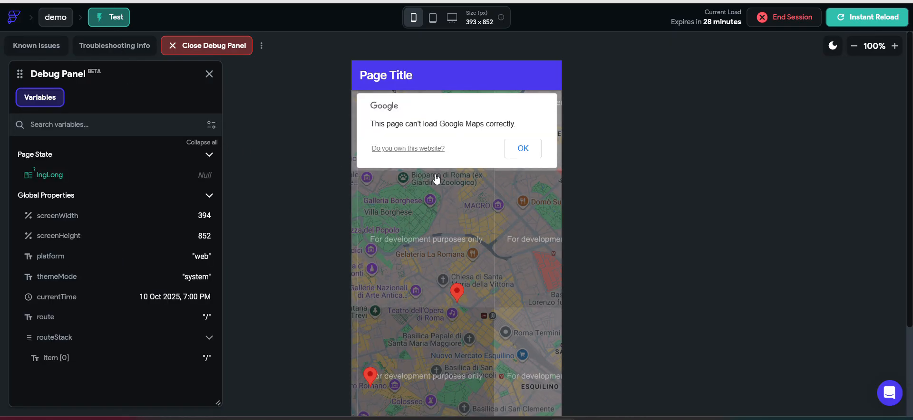
Dismiss the Google Maps error in the test app, and view and close the task details of both central Rome markers
click(524, 149)
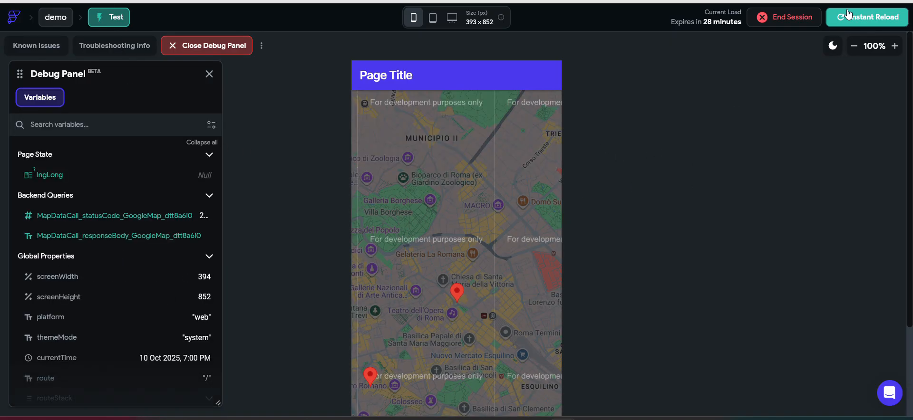
click(854, 48)
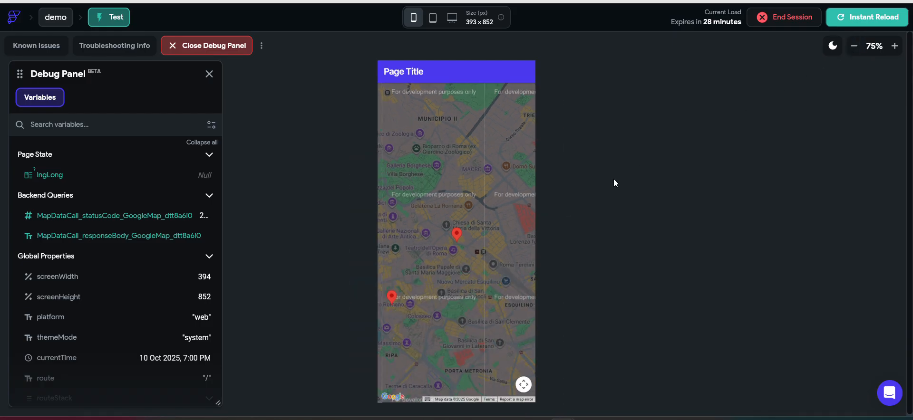
click(457, 243)
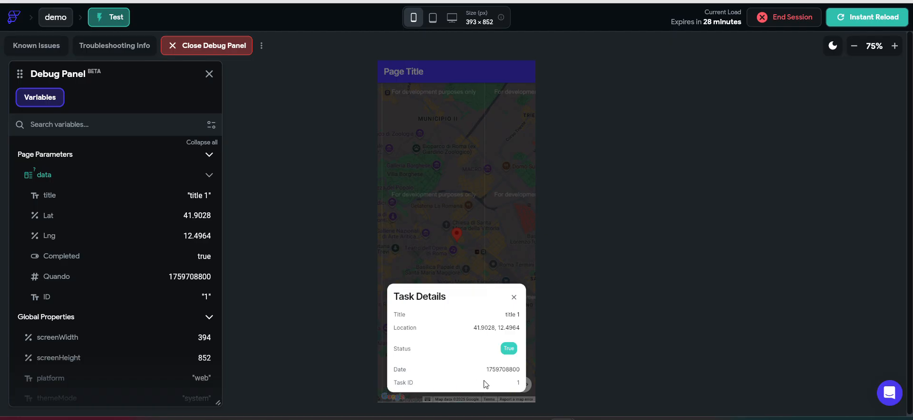
click(514, 298)
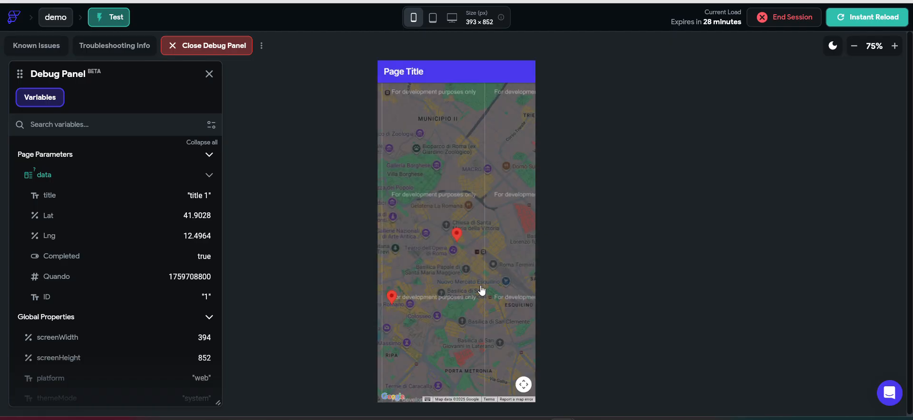
click(392, 298)
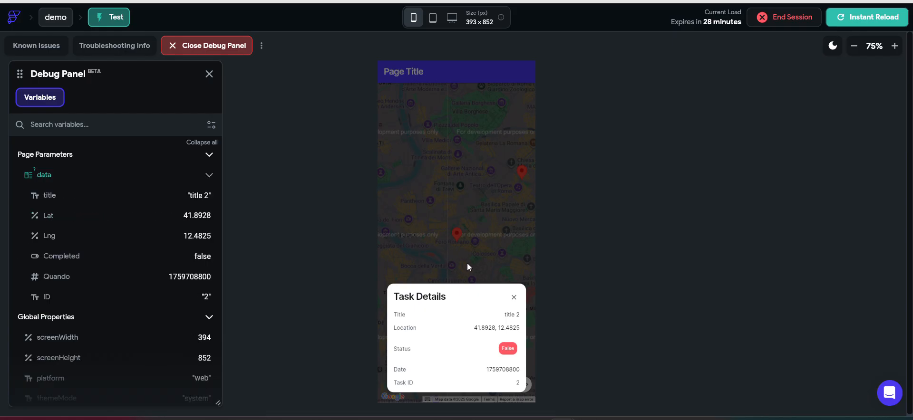
click(514, 298)
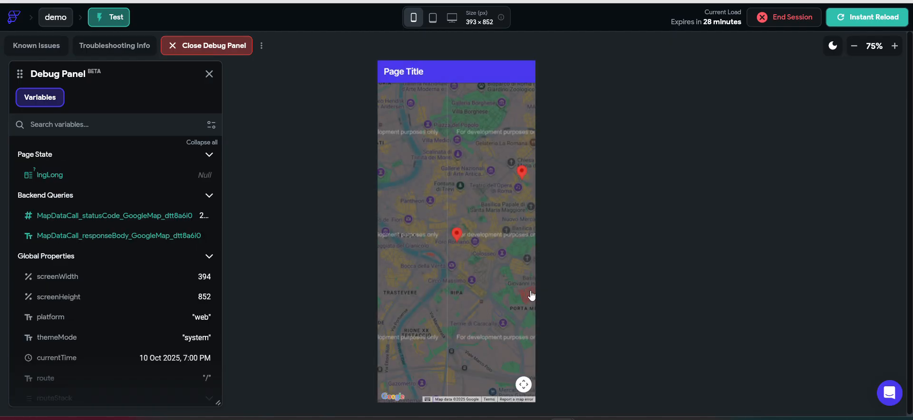
Reveal markers beyond central Rome, and view and close the task details of the coastal marker southwest of the city
click(523, 384)
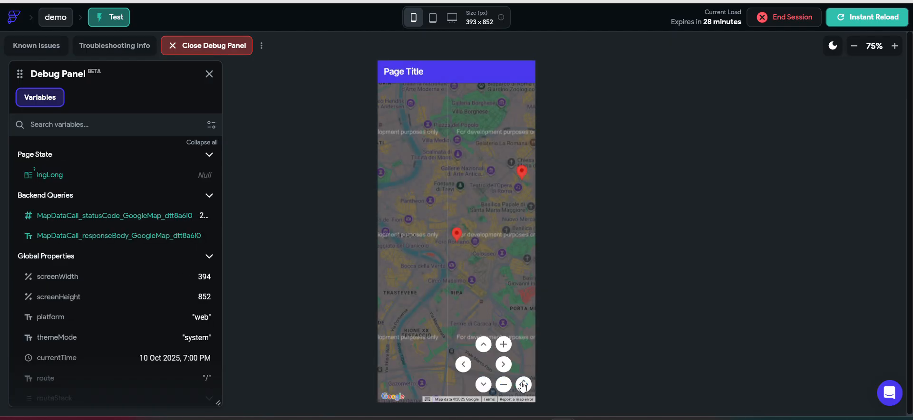
click(502, 345)
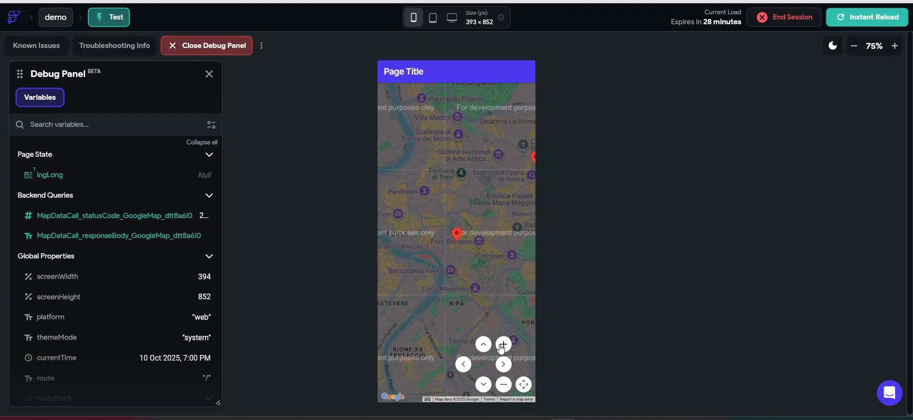
click(504, 385)
click(503, 384)
click(504, 384)
click(504, 385)
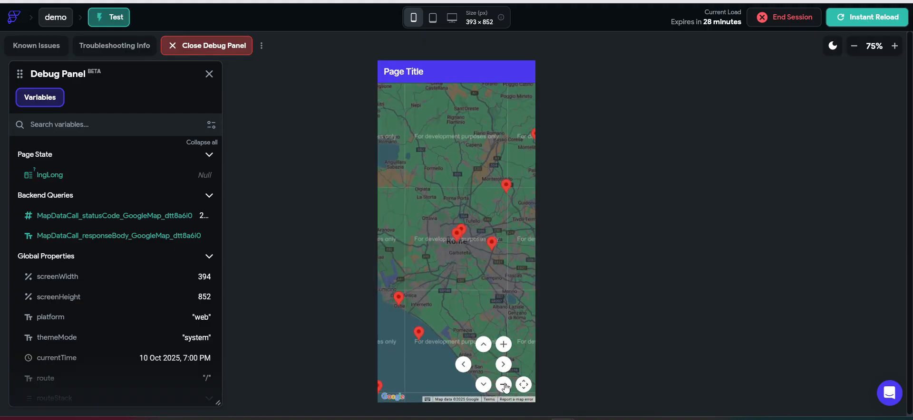
click(504, 384)
click(435, 285)
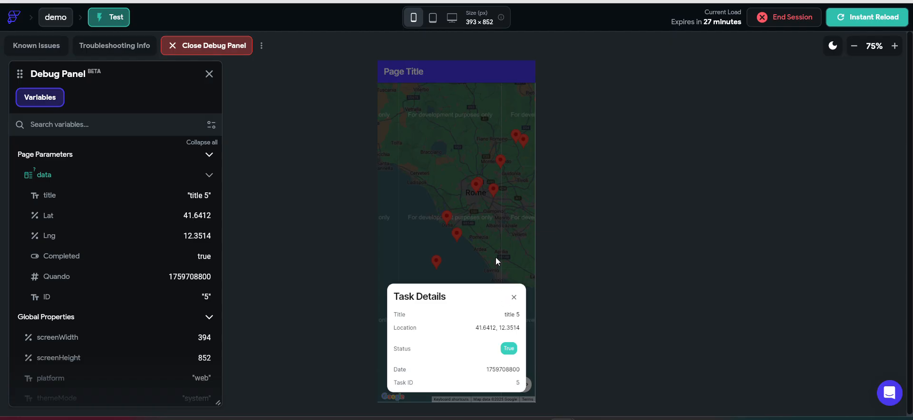
click(514, 297)
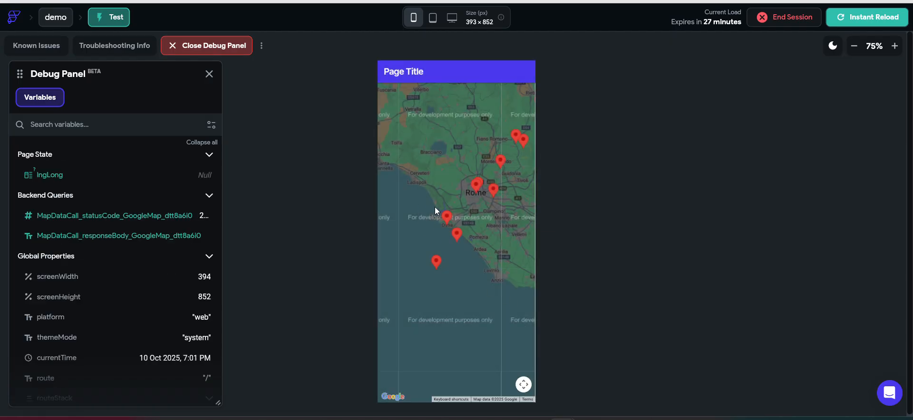